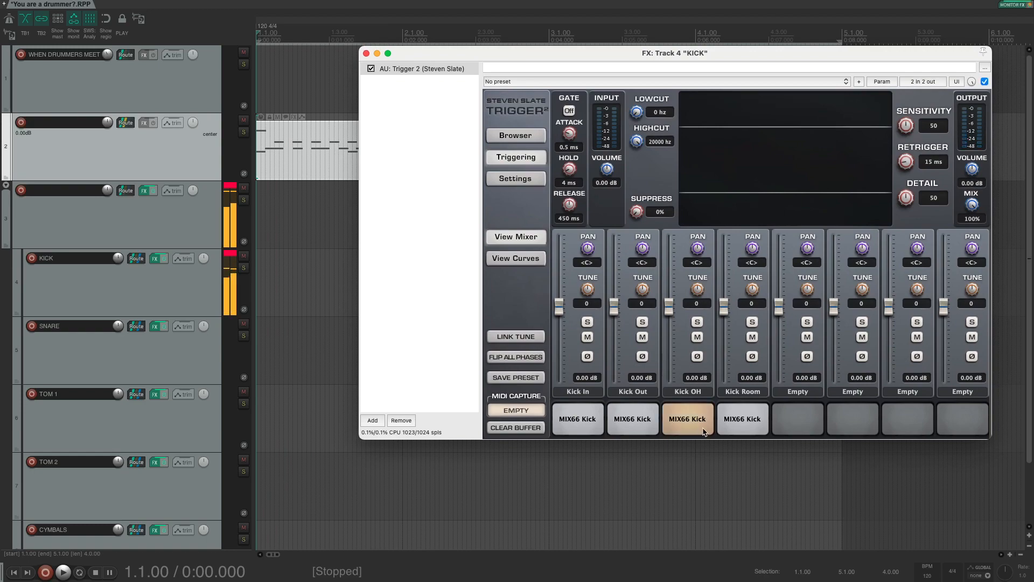
- Close the KICK track's Trigger 2 window and open the effects of the CYMBALS track
click(366, 53)
scroll(171, 298, down, 3)
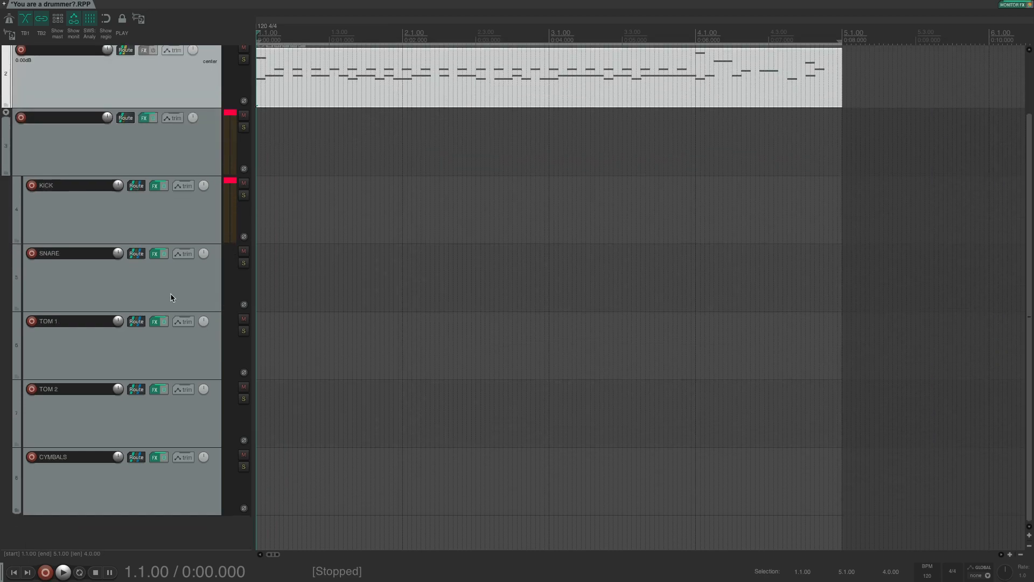
click(154, 457)
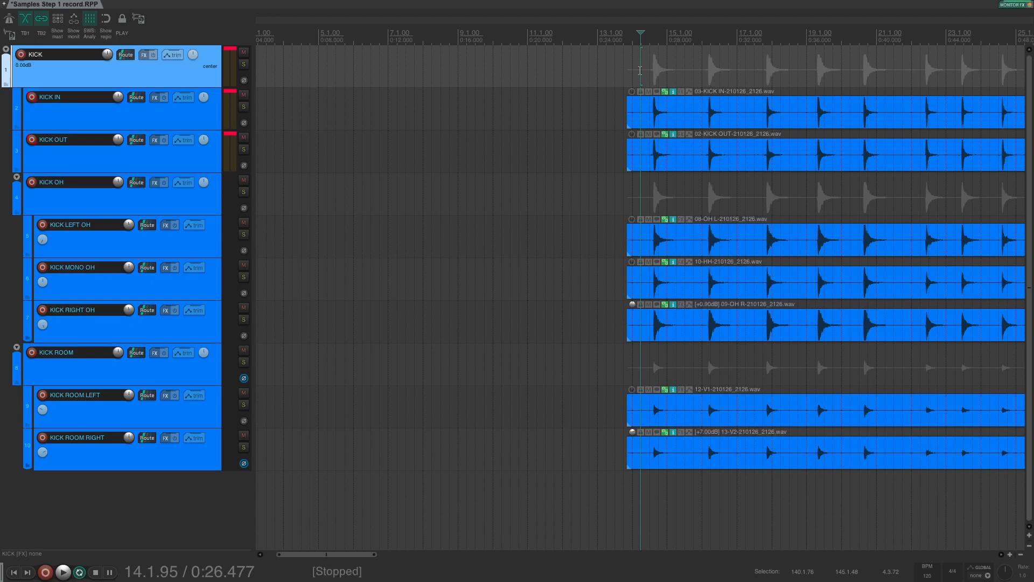
- Solo and play the KICK IN and KICK OUT microphone tracks one at a time around the first hit
scroll(640, 71, down, 5)
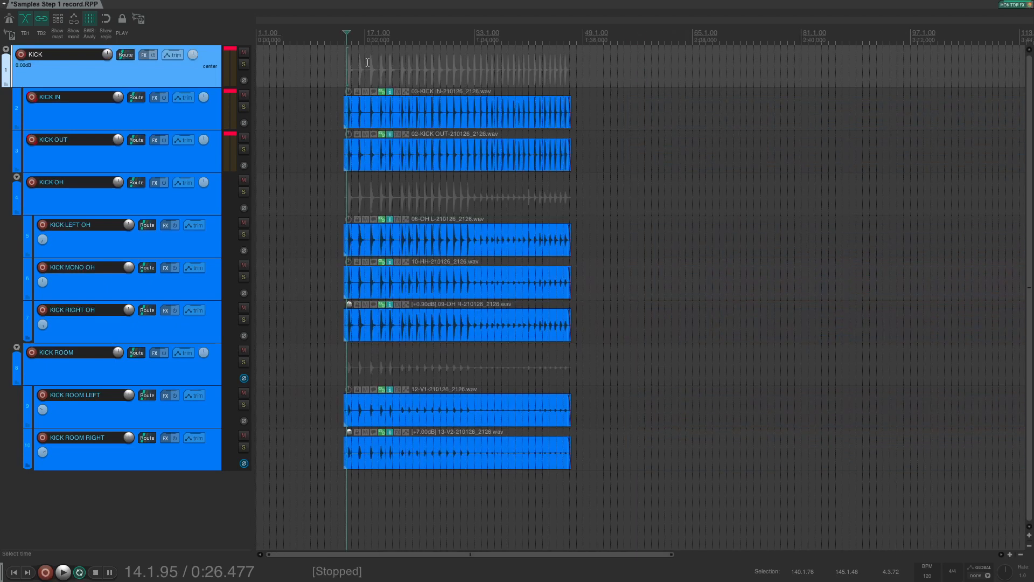
scroll(367, 63, up, 2)
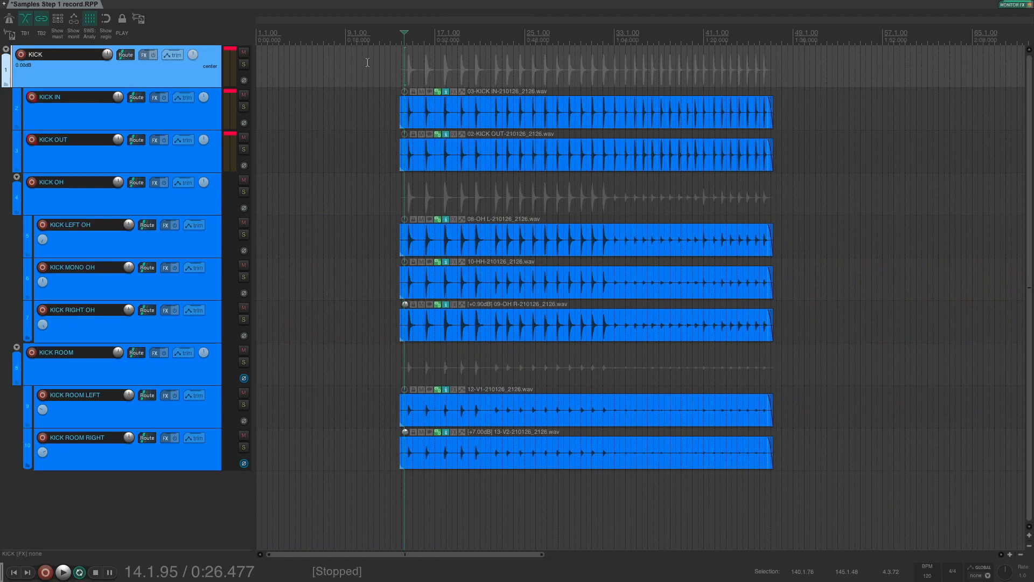
scroll(367, 62, up, 3)
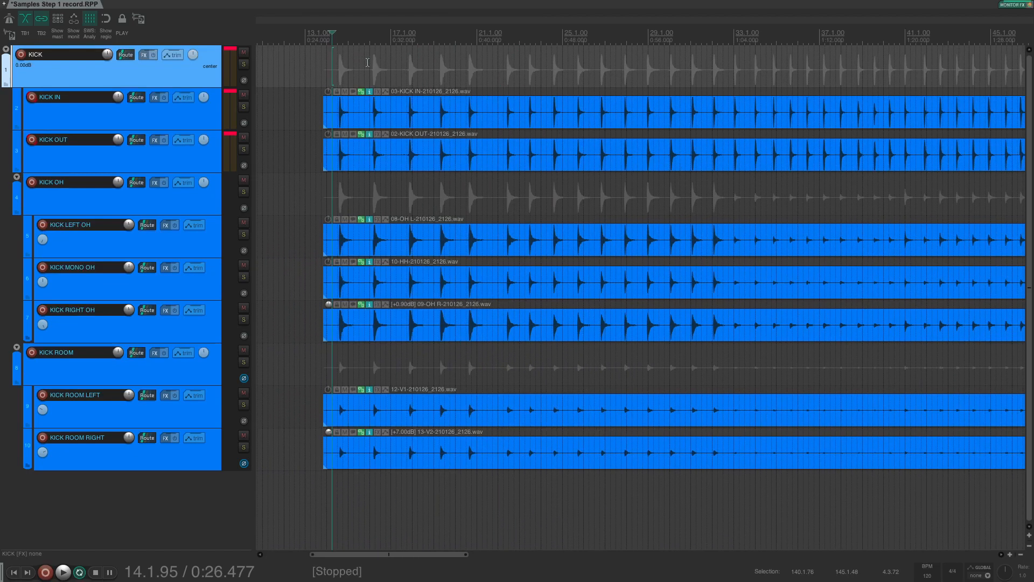
click(243, 106)
scroll(425, 94, up, 4)
key(space)
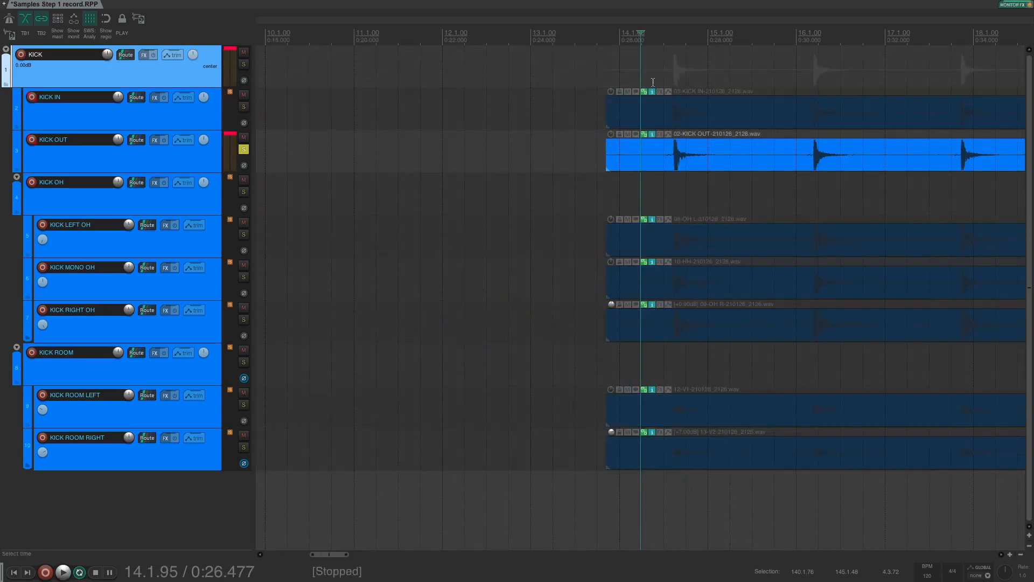
key(space)
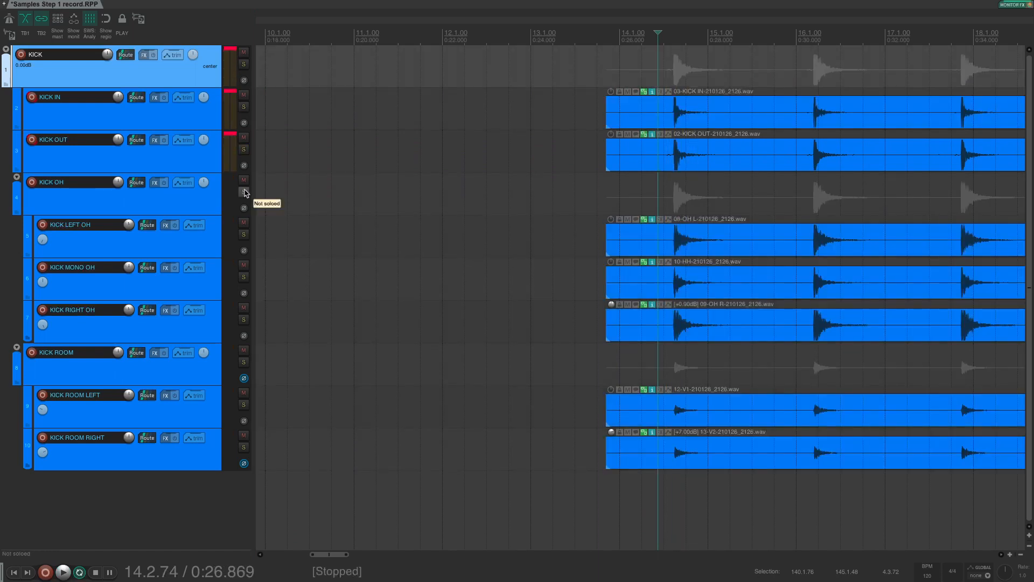
- Solo and play the KICK OH and KICK ROOM folder tracks one at a time, clearing each solo
click(244, 192)
key(space)
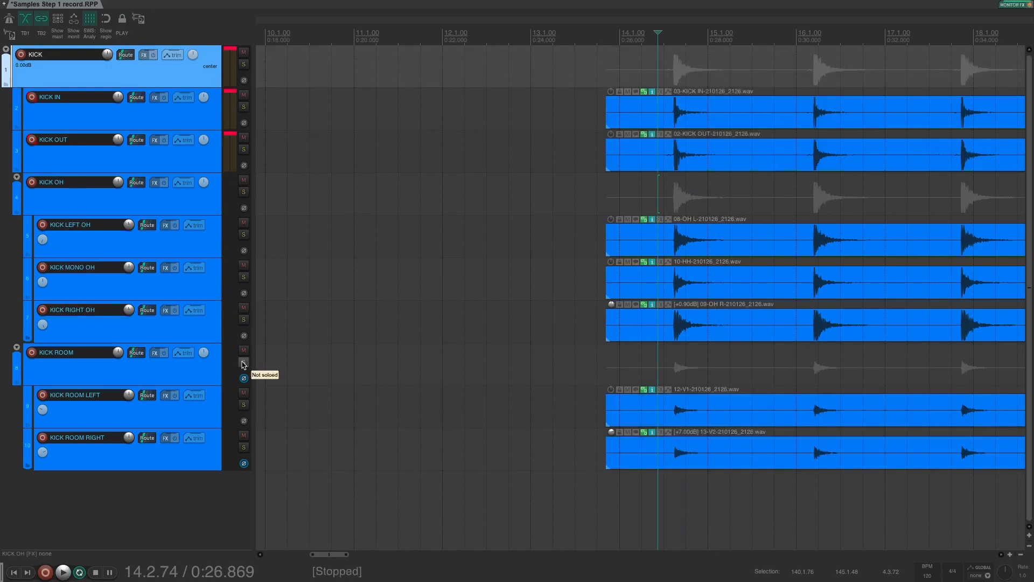
click(243, 363)
key(space)
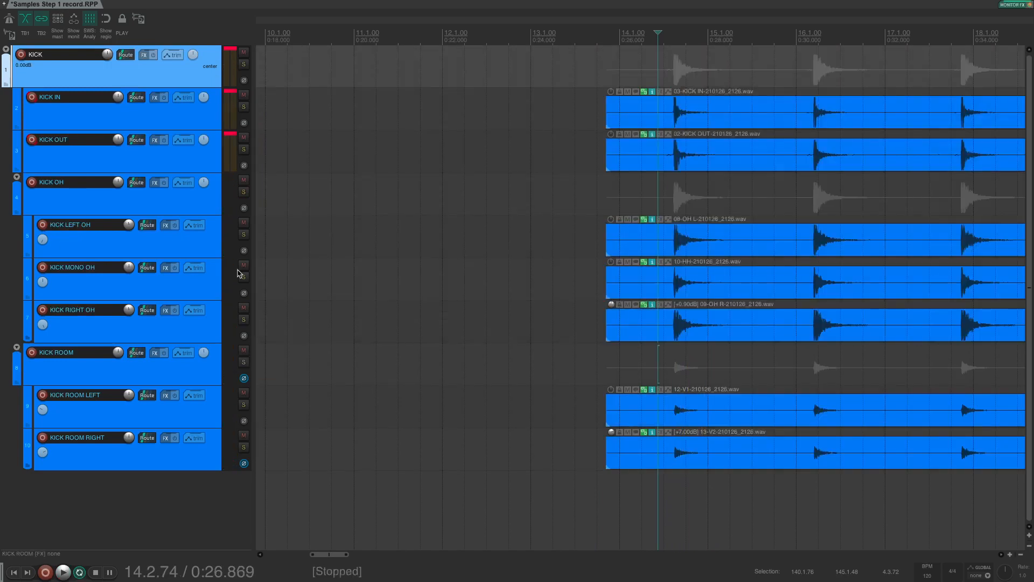
- Play the first kick hit through all kick microphone tracks together and stop playback
key(space)
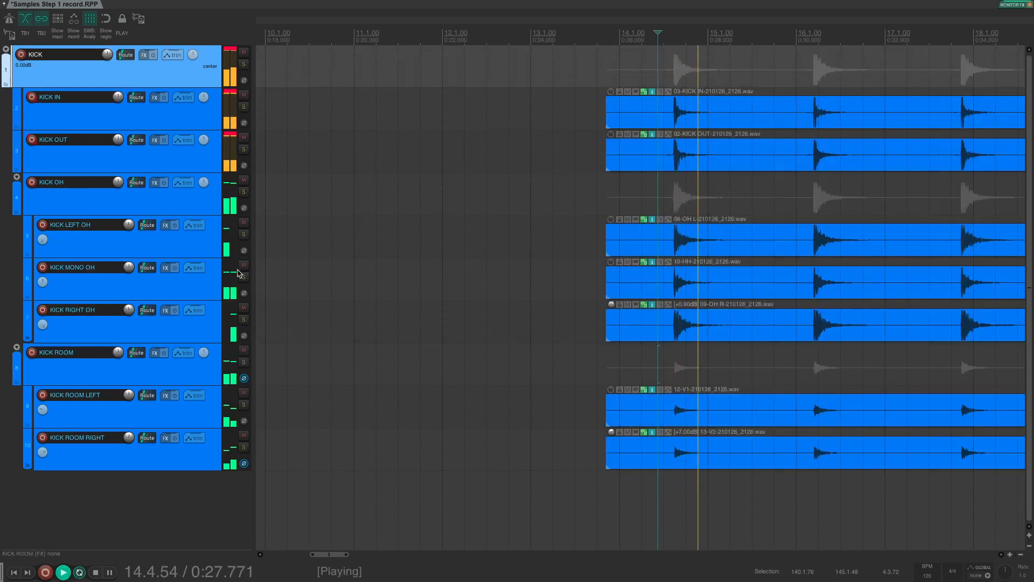
scroll(505, 277, down, 5)
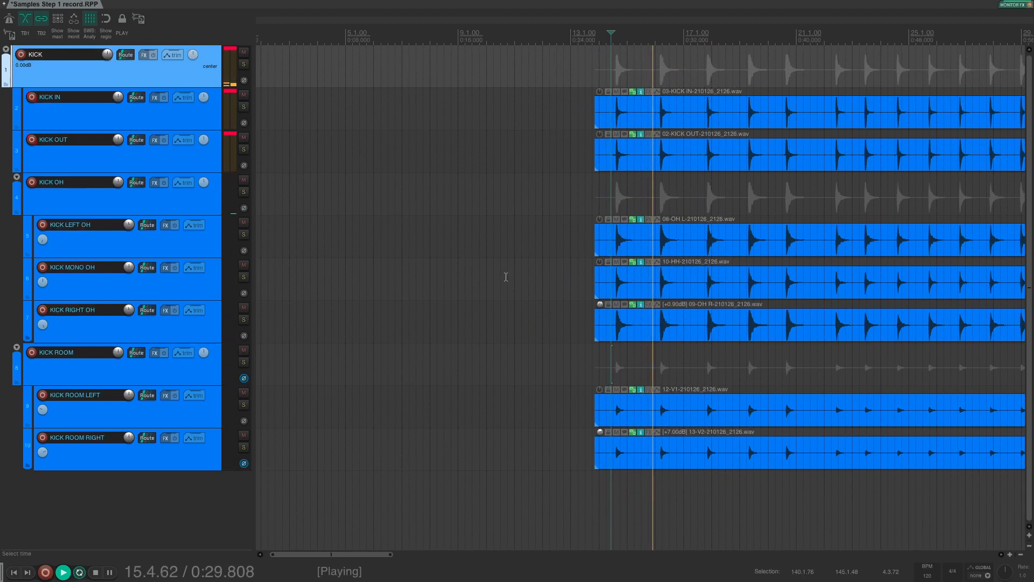
key(space)
scroll(484, 175, down, 2)
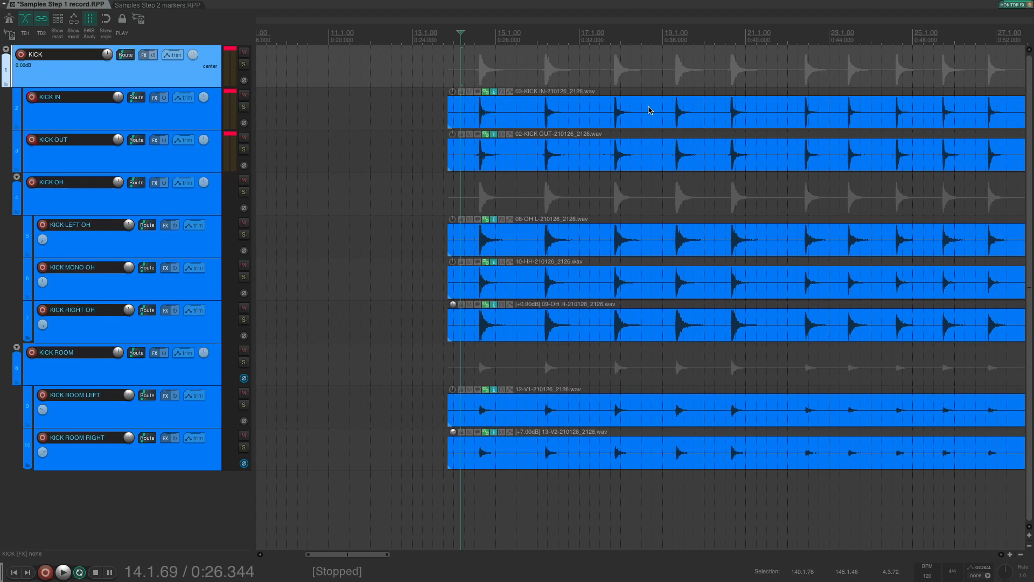
- Audition the last of the loudest kick hits and the first softer ones near measures 20 and 22
key(space)
click(719, 74)
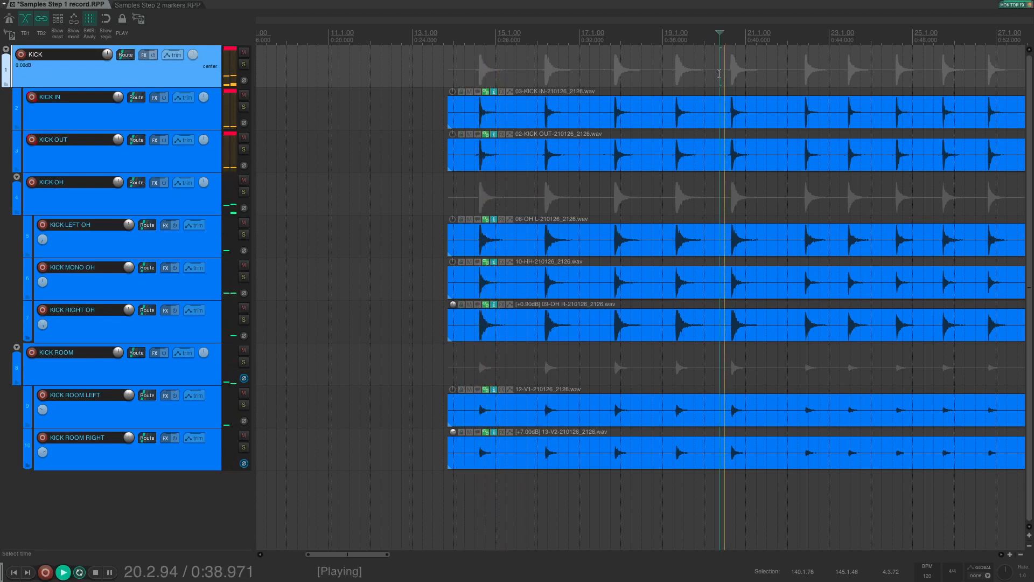
click(796, 74)
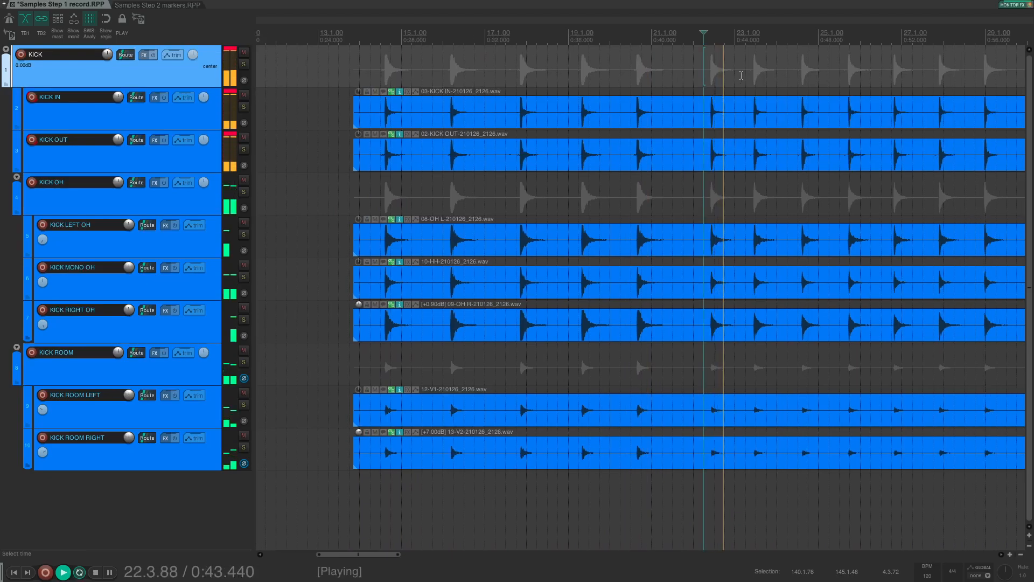
key(space)
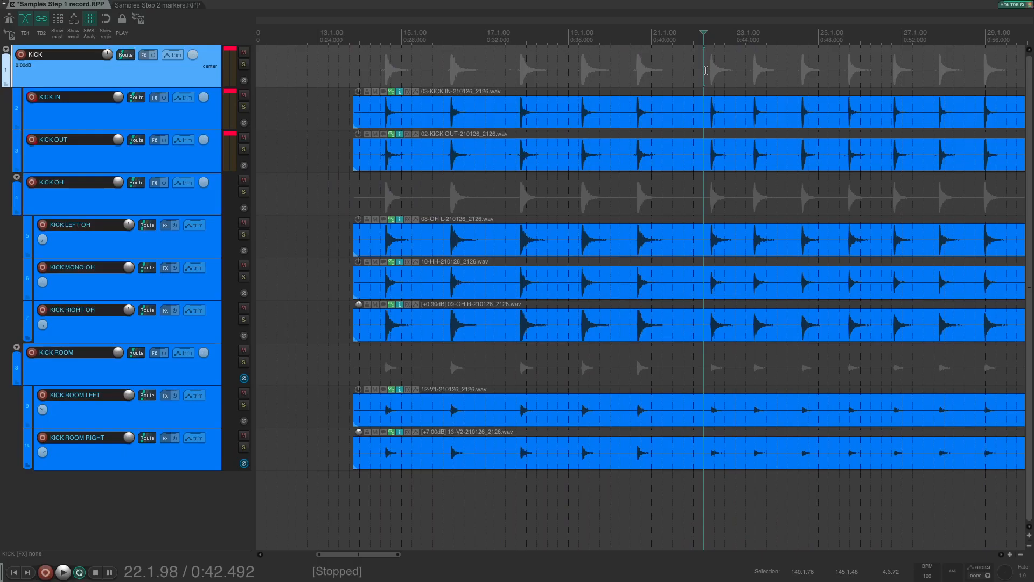
- Add a marker named KICK LOUD just before the first kick hit, at 14.2.56
click(375, 37)
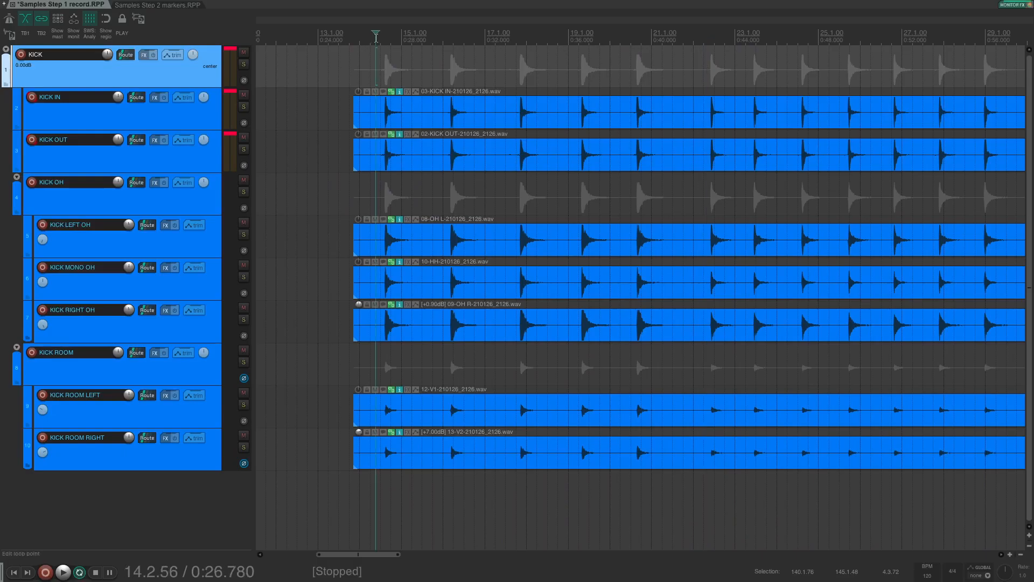
key(shift+m)
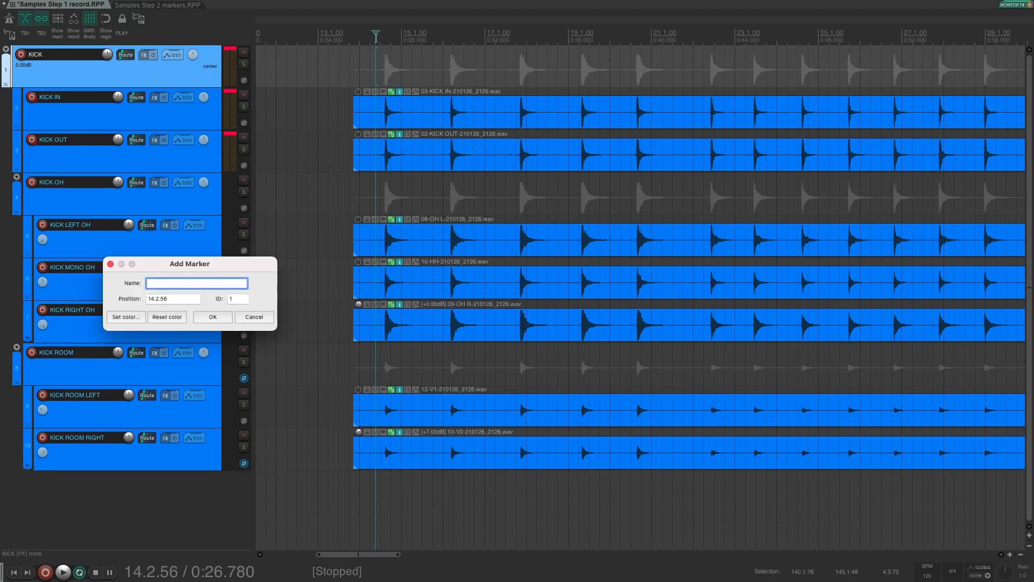
text(KICK LOUD)
key(Return)
- Audition the start of the second hit group and add a marker named KICK MED LOUD there at 22.2.01
scroll(706, 52, left, 5)
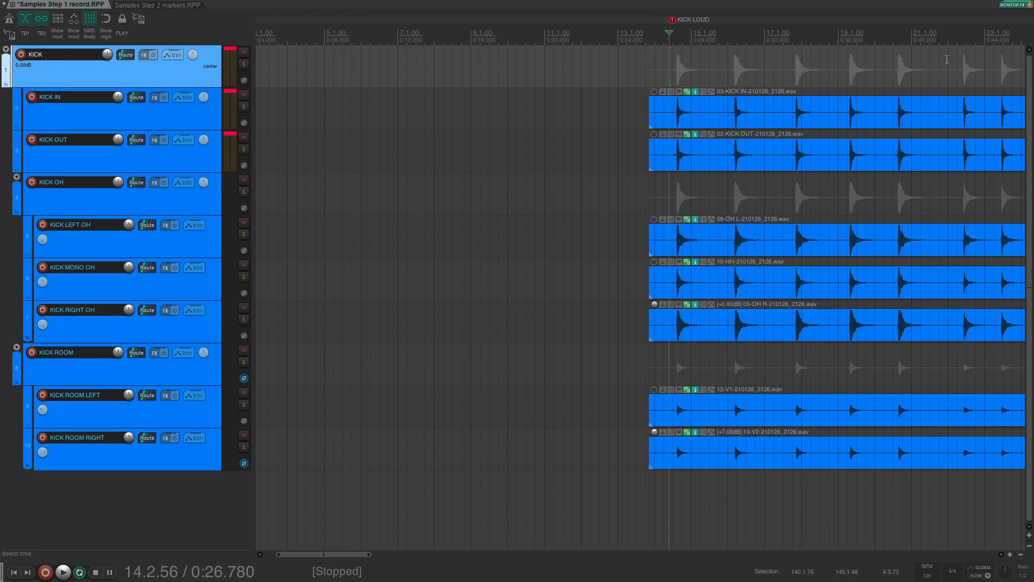
scroll(946, 60, right, 5)
click(570, 41)
key(space)
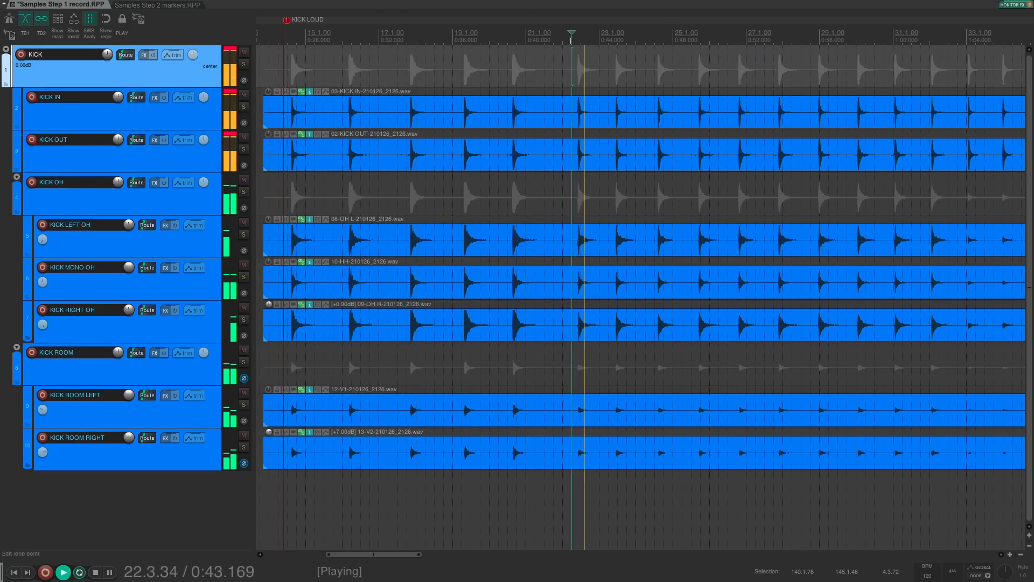
key(space)
key(shift+m)
text(KICK)
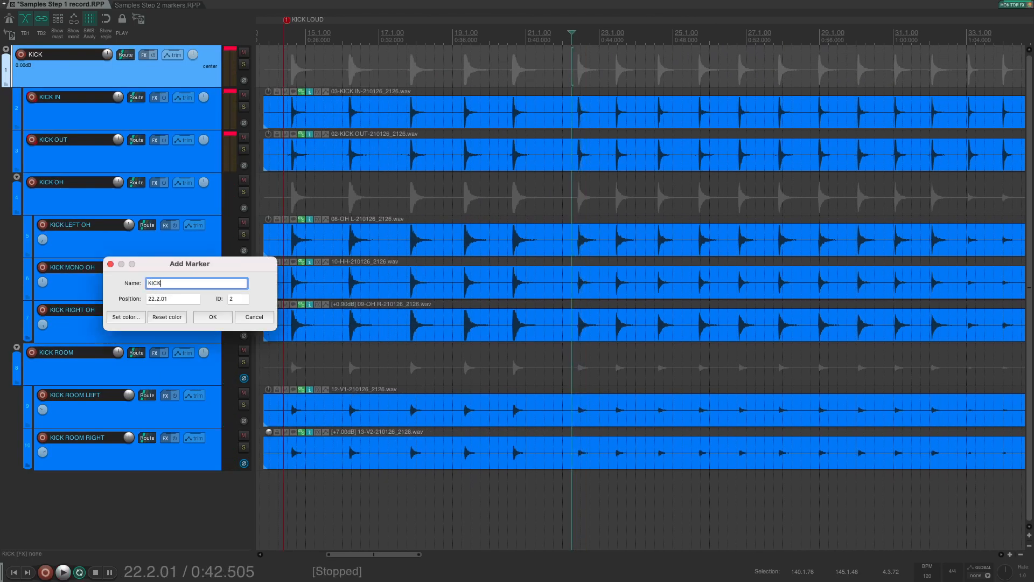
text( MED LOUD)
key(Return)
- Audition the hits after measure 28 and add a marker named KICK MED LOW before the next softer group, at 32.4.44
key(space)
click(811, 36)
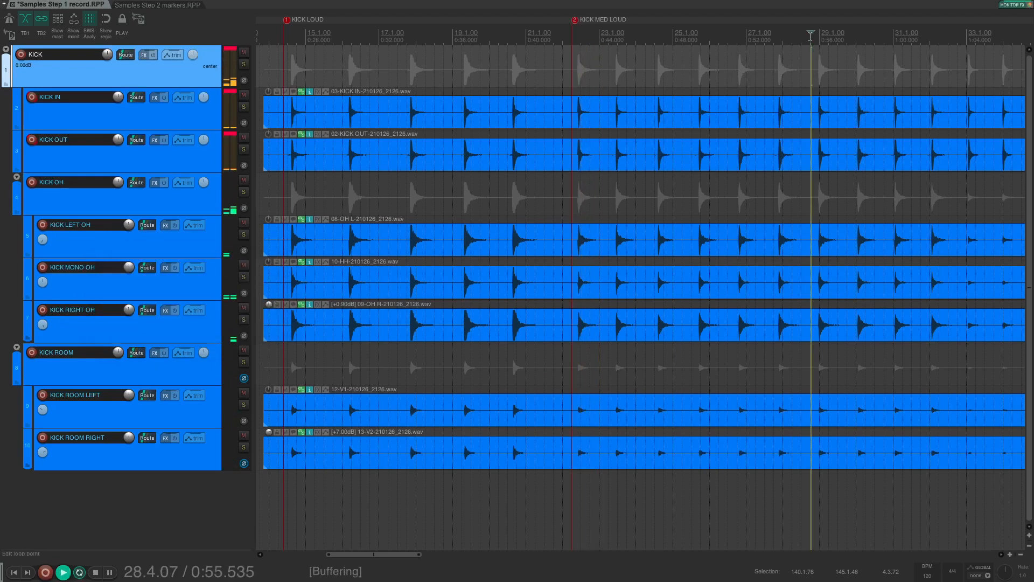
click(595, 32)
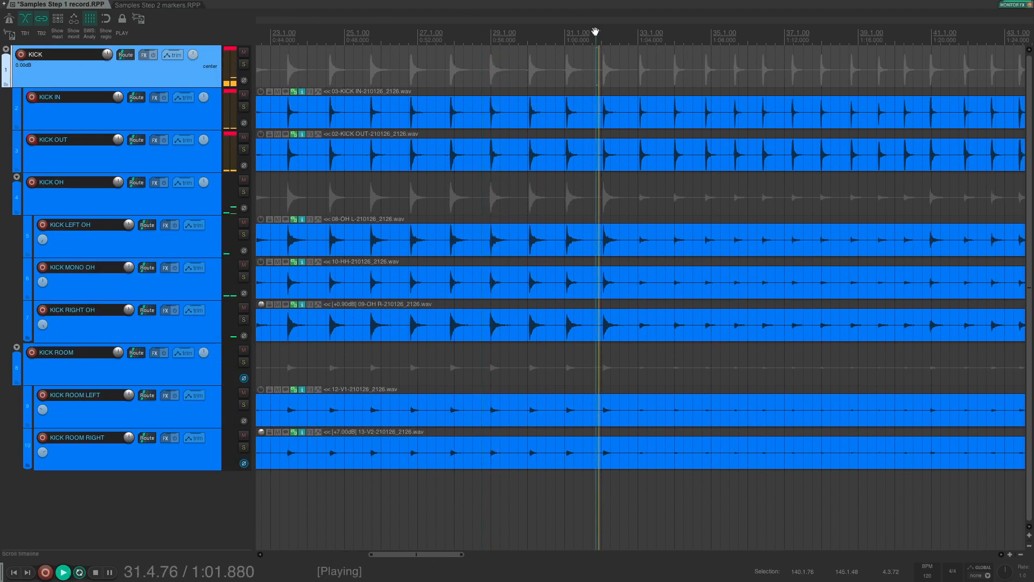
click(638, 32)
click(631, 32)
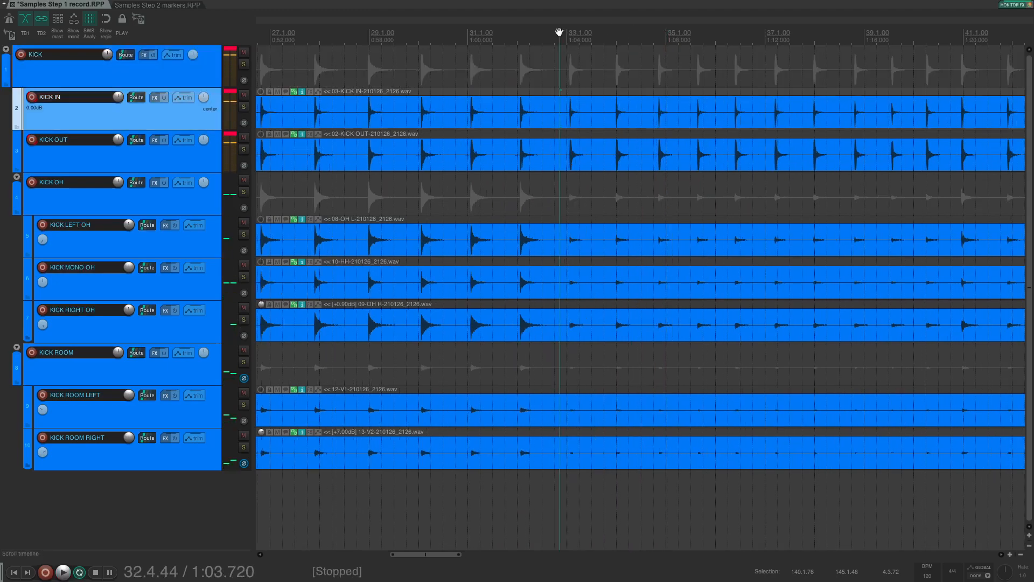
key(shift+m)
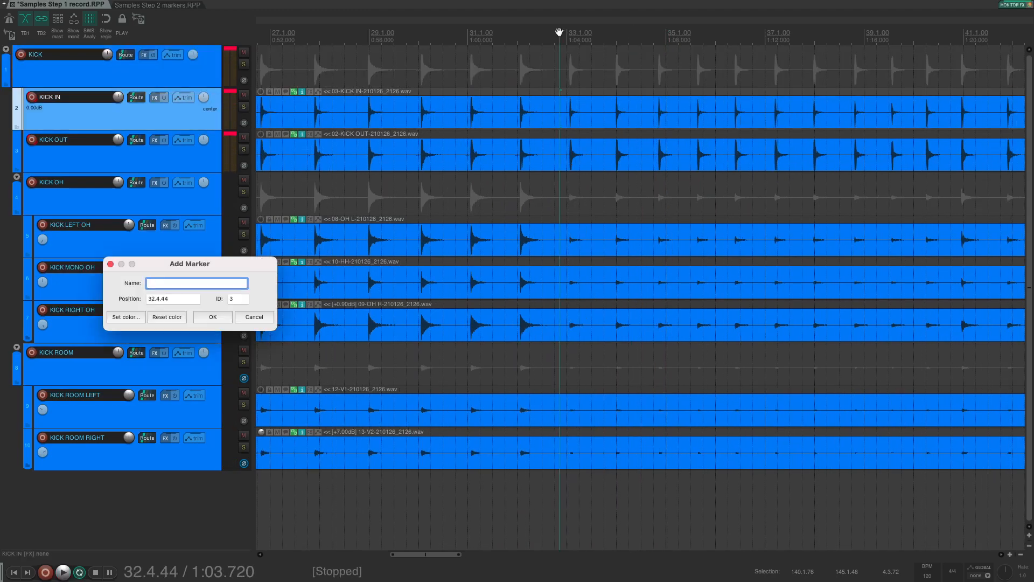
text(KICK MED LOW)
key(Return)
- Audition the hits near measure 41 and add a marker named KICK LOW at 41.3.63
key(space)
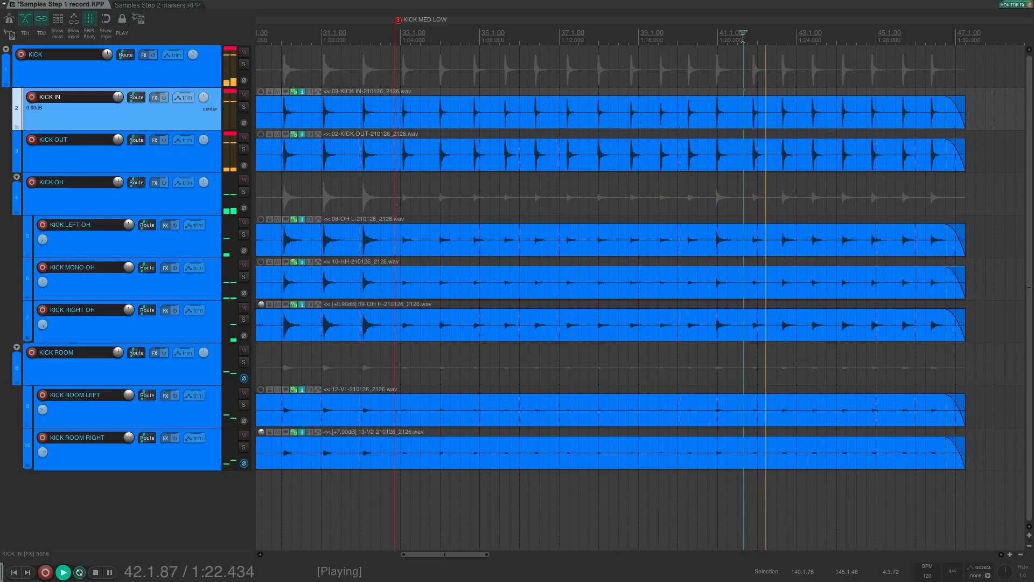
key(space)
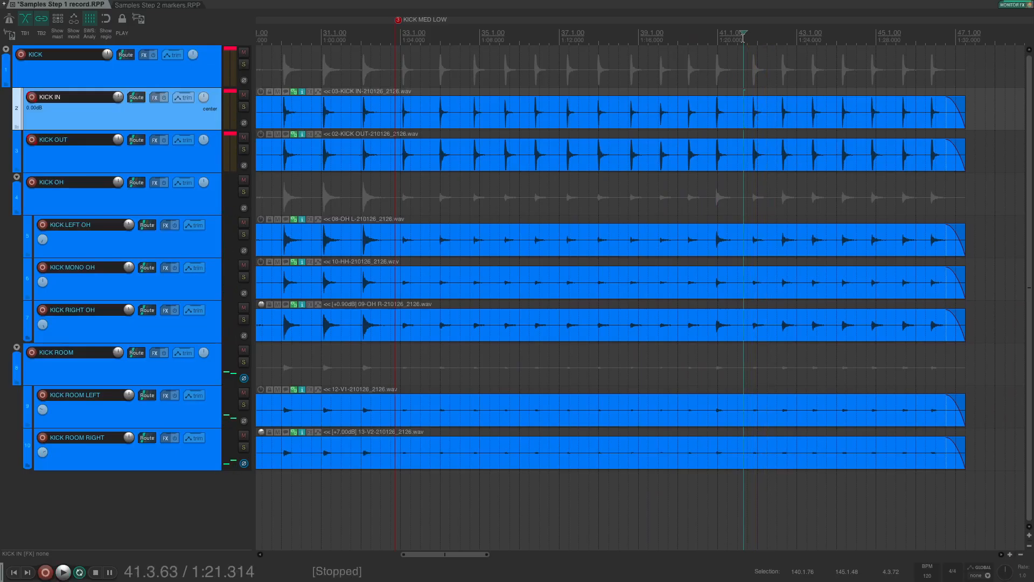
key(shift+m)
text(KICK LOW)
key(Return)
scroll(751, 75, down, 4)
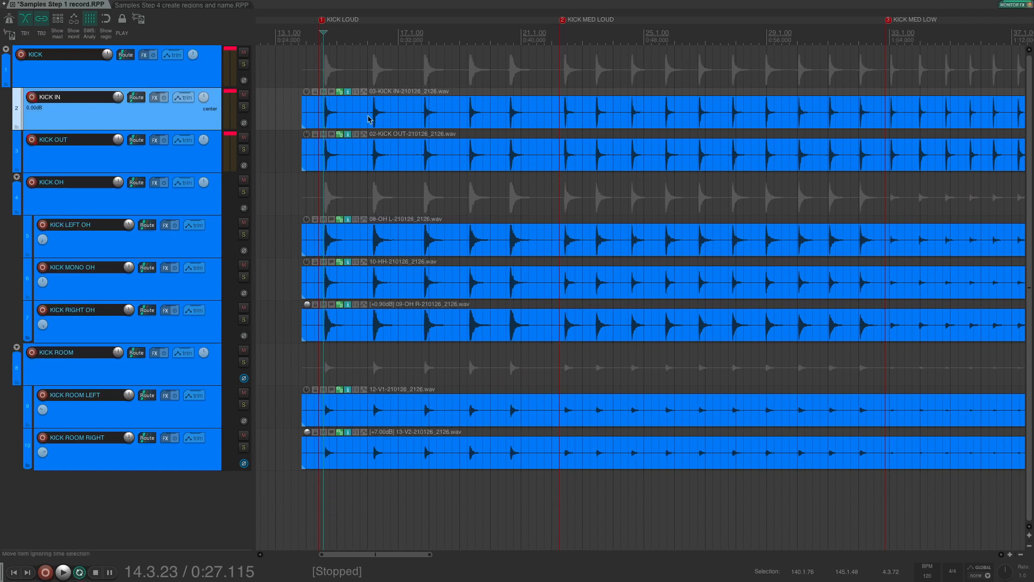
- Play the individual hits of the KICK LOUD section one after another and stop playback
scroll(458, 154, right, 4)
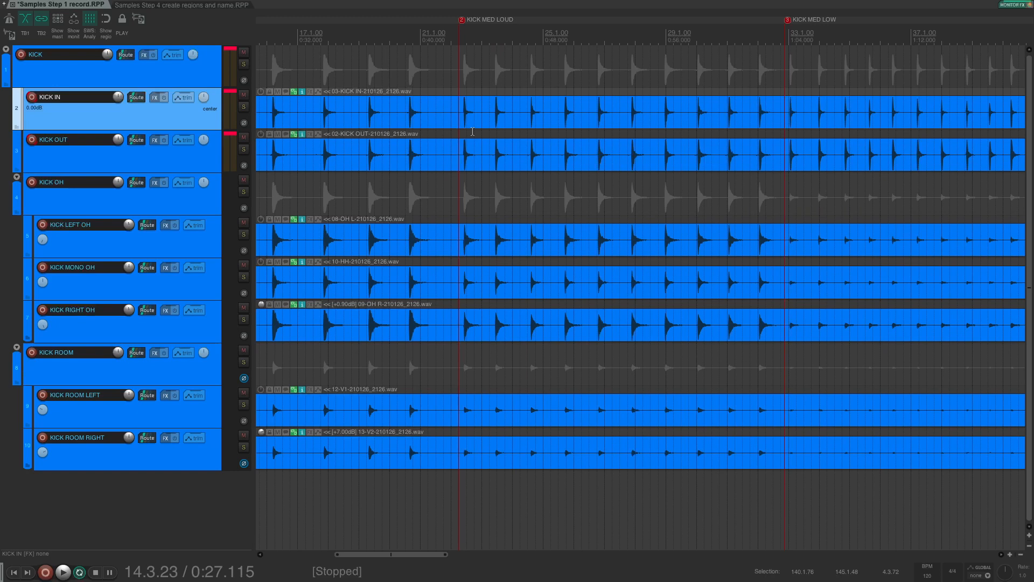
scroll(473, 131, down, 2)
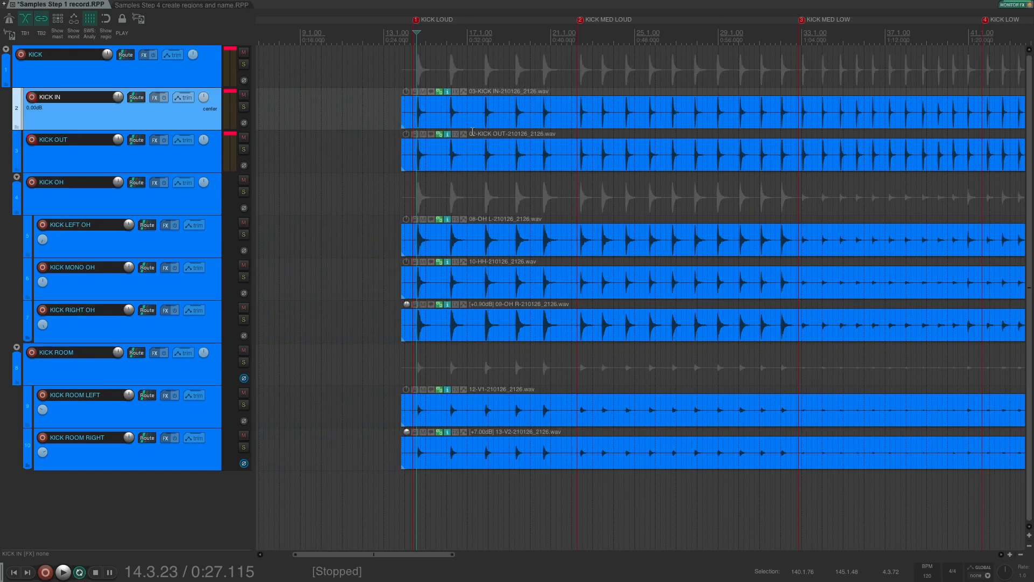
scroll(472, 132, up, 3)
scroll(627, 100, up, 2)
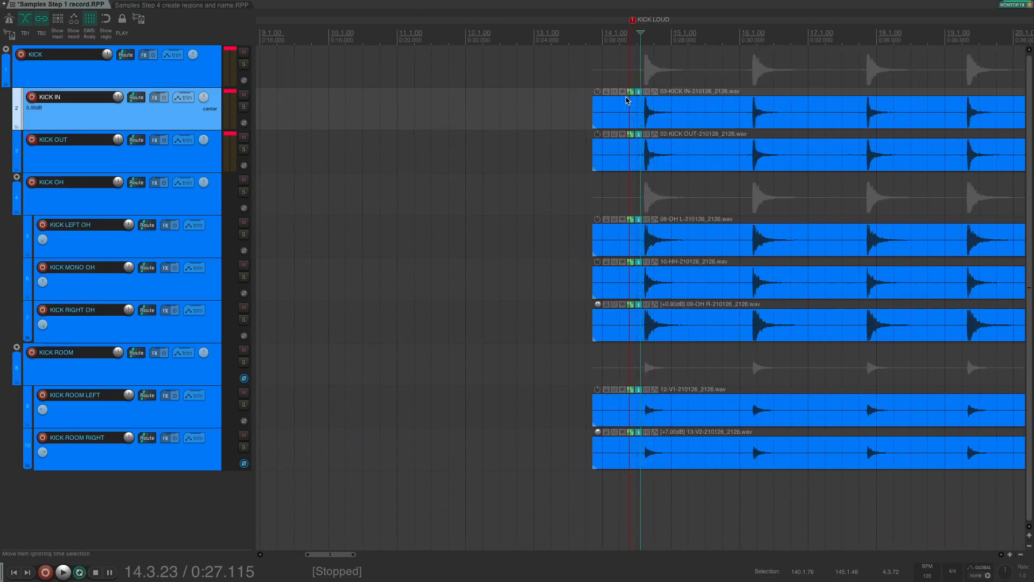
key(space)
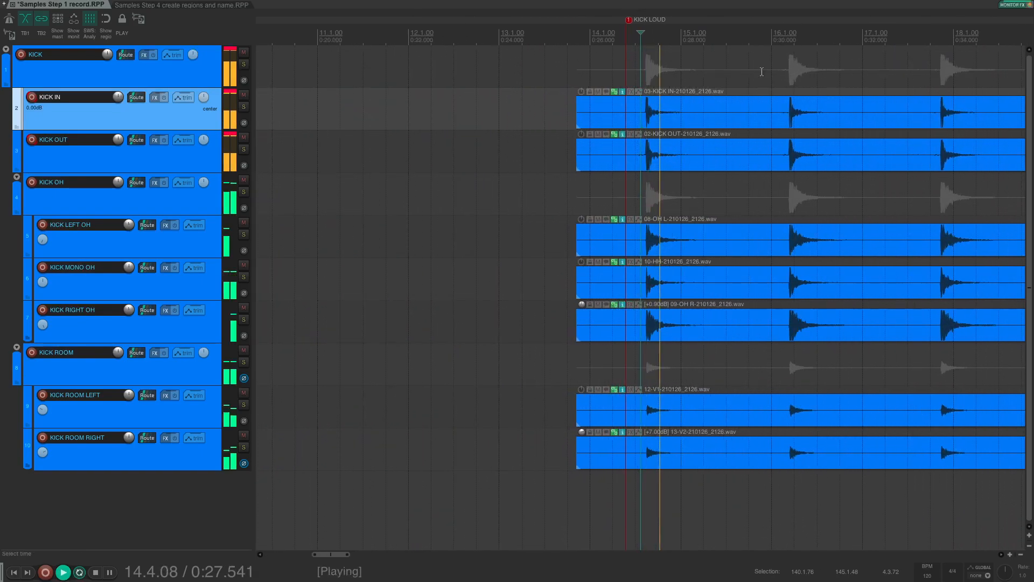
click(778, 70)
scroll(751, 70, right, 4)
click(741, 69)
scroll(741, 69, right, 3)
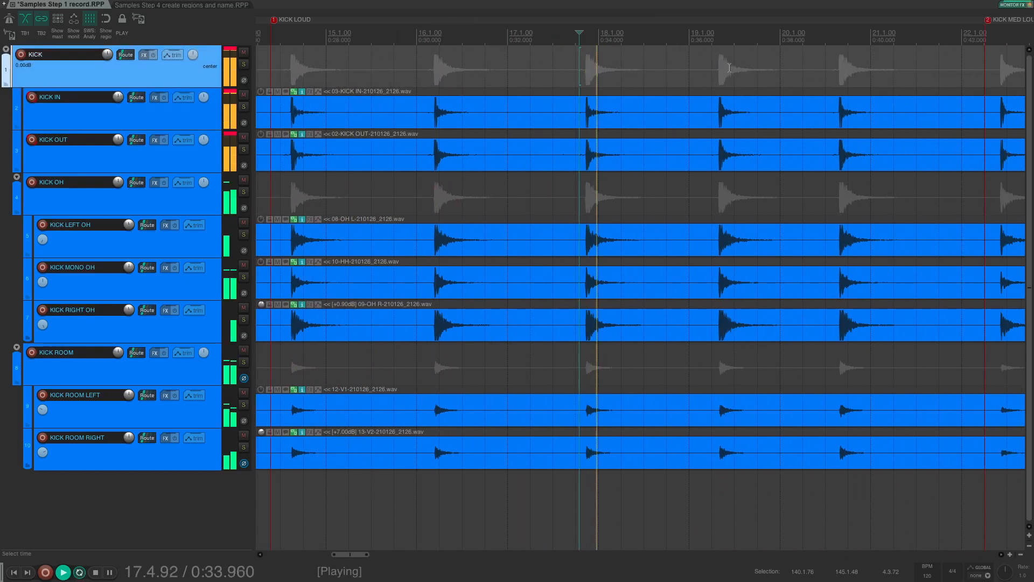
click(715, 67)
click(832, 64)
key(space)
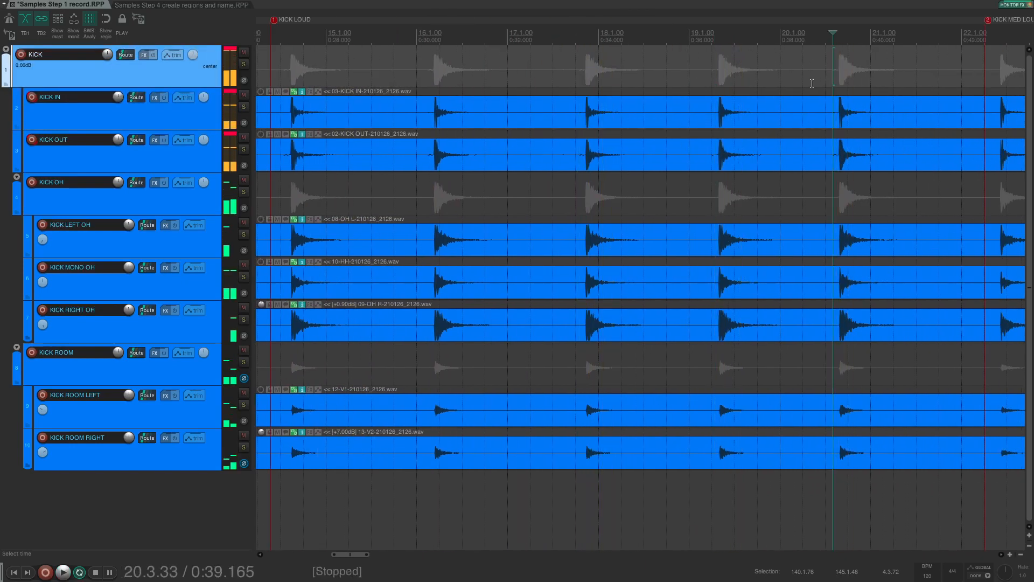
- Place the edit cursor just before the first hit of the KICK MED LOUD section, at 22.2.48
scroll(812, 83, right, 3)
scroll(811, 83, right, 5)
scroll(646, 49, down, 4)
click(640, 33)
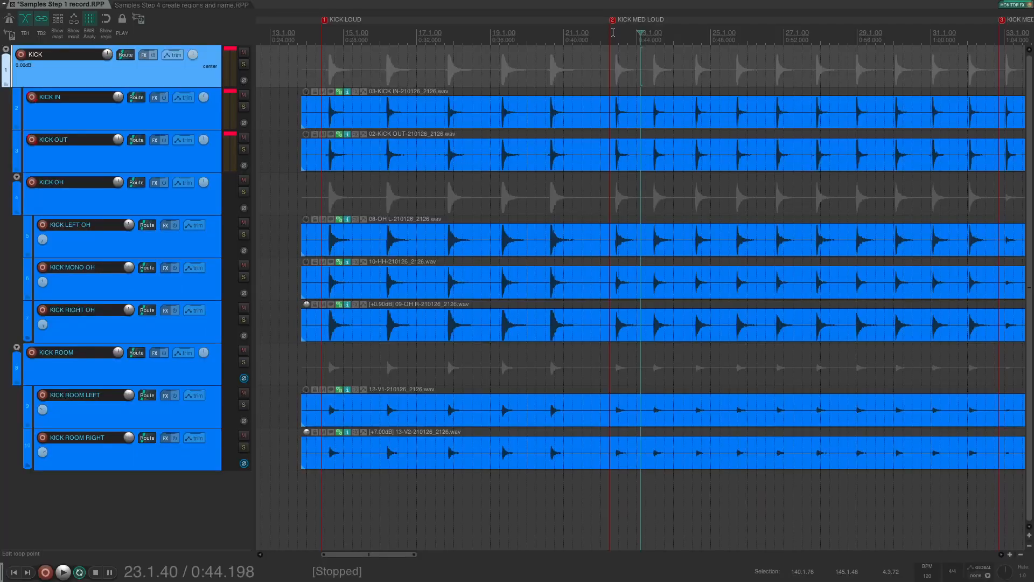
click(613, 32)
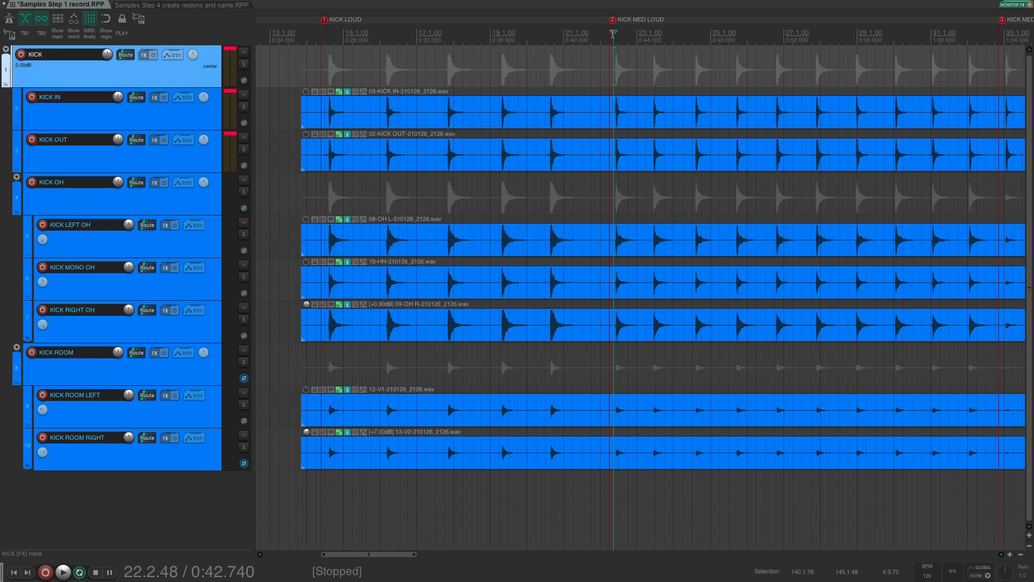
- Audition the hits of the KICK MED LOUD section, replaying several individual hits, and stop playback
key(space)
scroll(617, 49, right, 3)
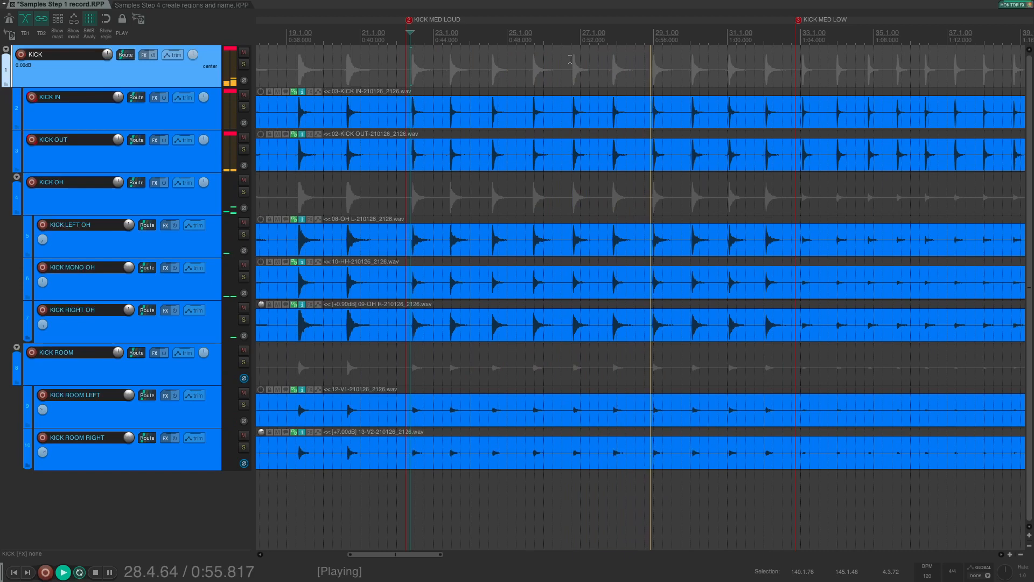
key(space)
click(489, 95)
key(space)
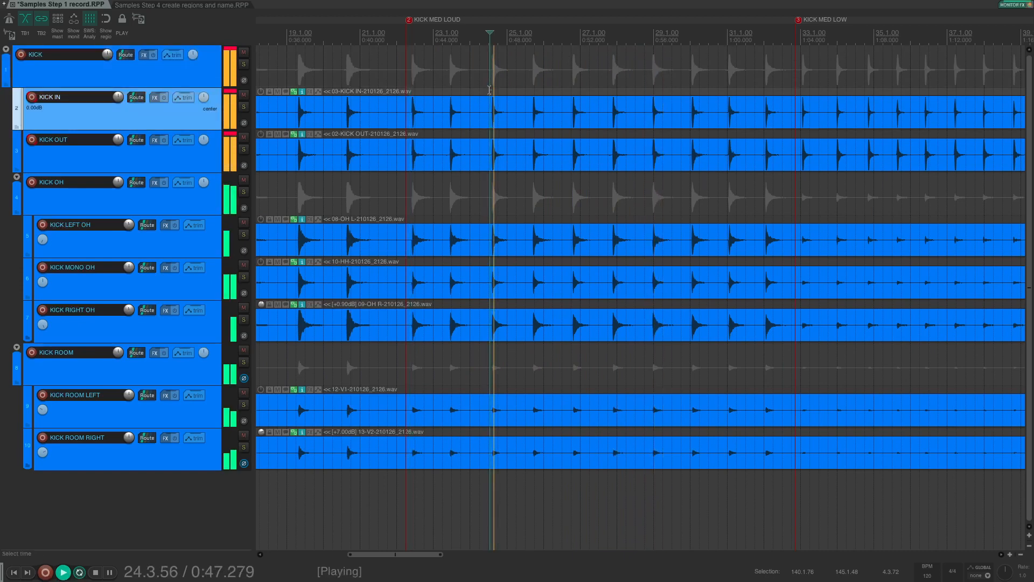
click(448, 91)
click(531, 93)
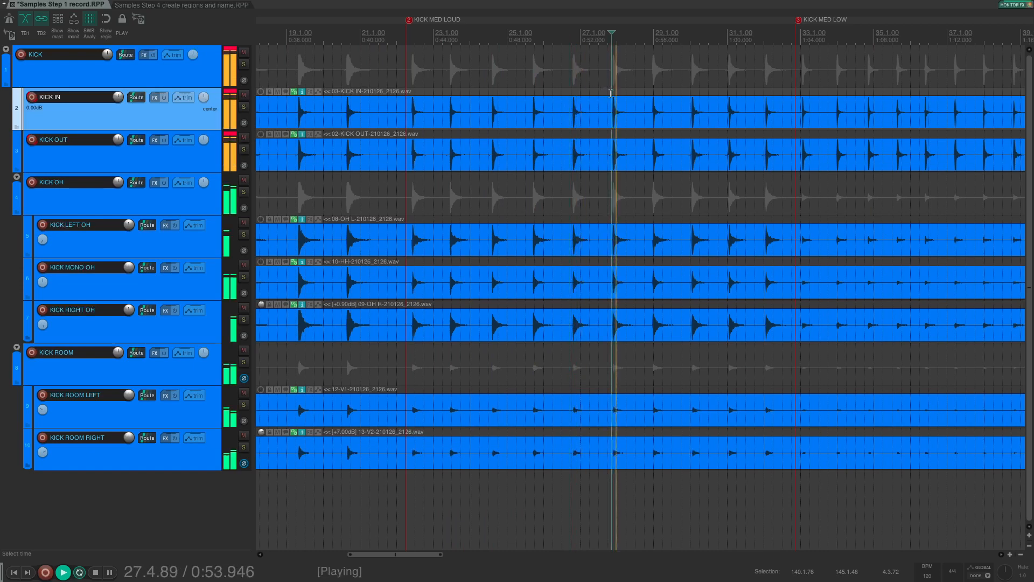
key(space)
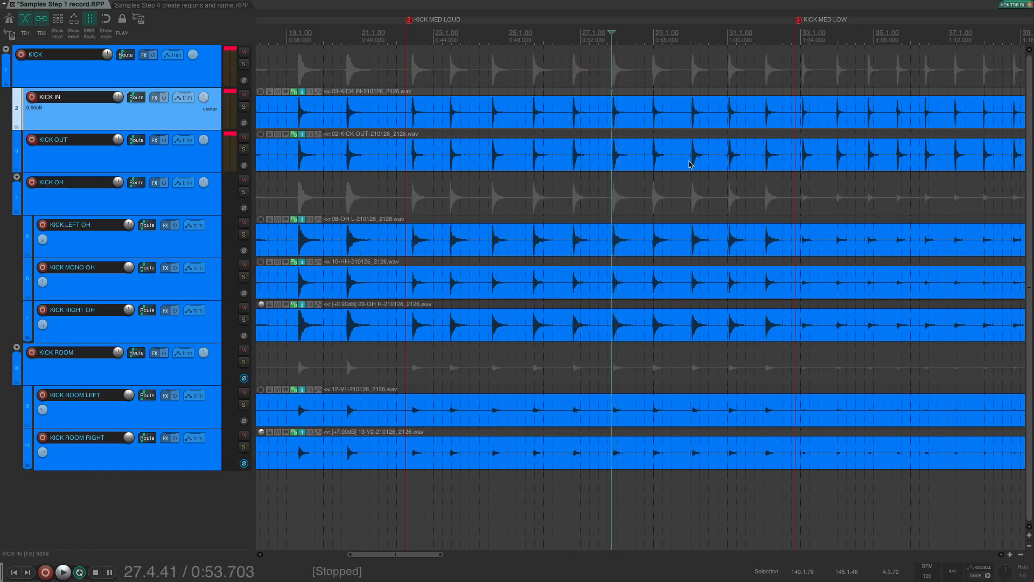
- Split all mic items at 27.4.41 and trim away the KICK MED LOUD hits up to just before the KICK MED LOW marker
key(s)
drag(619, 120, 789, 120)
click(731, 92)
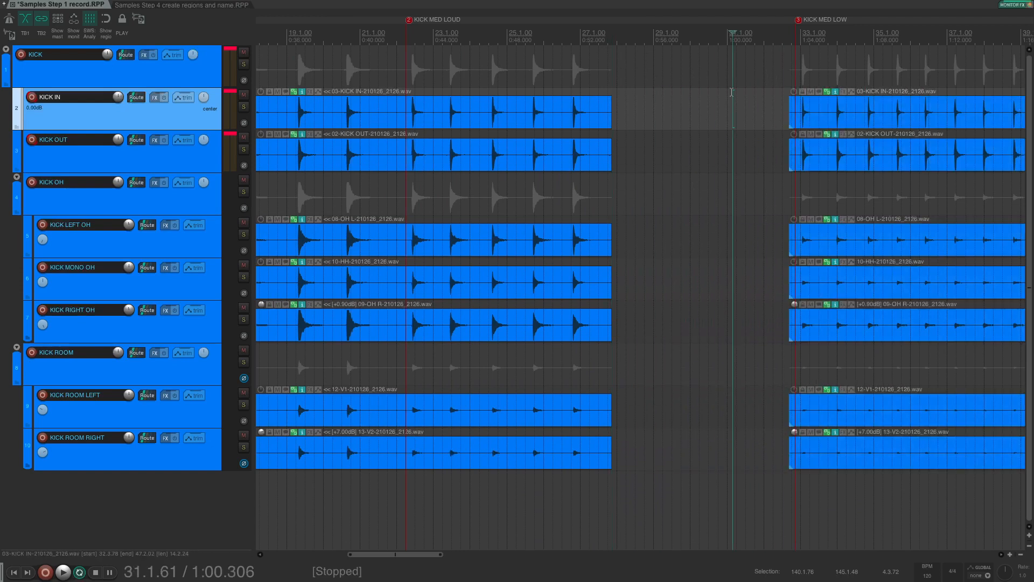
- Play the KICK MED LOW section from its start at 32.4.62 and stop playback after a few hits
scroll(814, 94, right, 10)
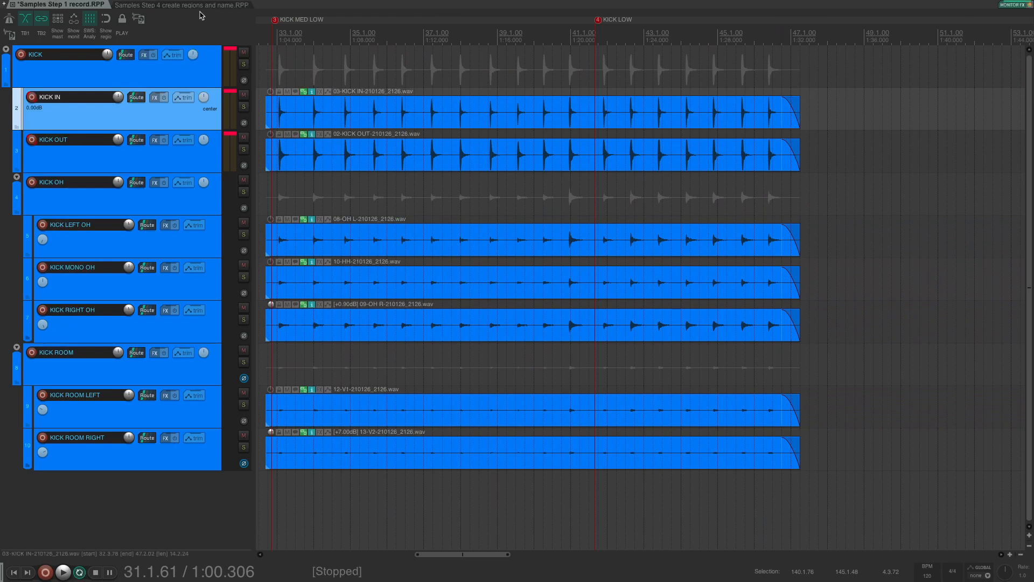
click(273, 35)
key(space)
scroll(296, 97, left, 1)
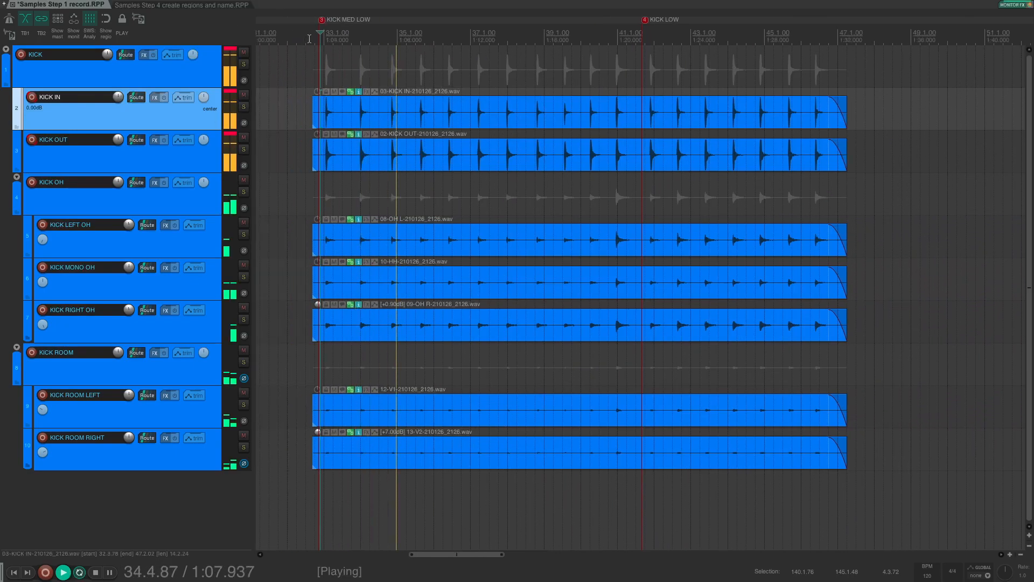
key(space)
- Trim off the first KICK MED LOW hit and remove the hits between 37.4.44 and the KICK LOW marker
drag(312, 119, 344, 121)
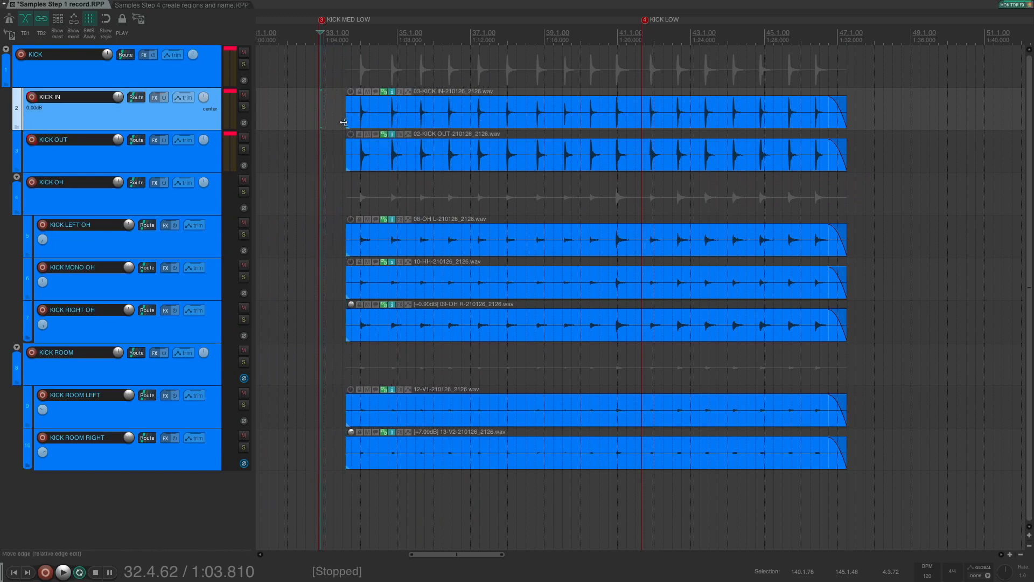
drag(642, 118, 643, 118)
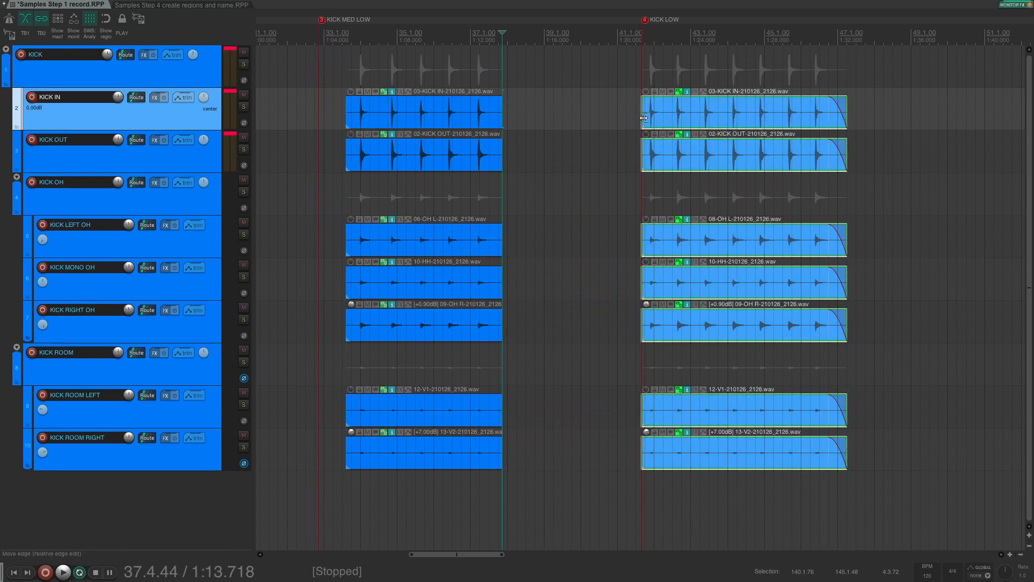
- Audition the KICK LOW section from 41.4.28, replaying its first hit and playing the following hits one after another
click(648, 73)
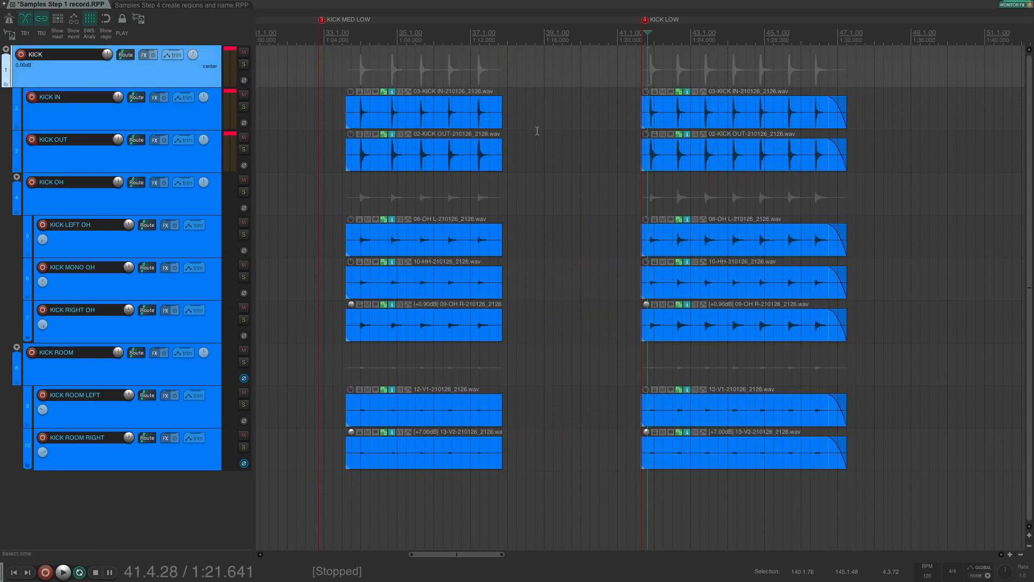
scroll(537, 131, right, 2)
key(space)
scroll(536, 129, right, 1)
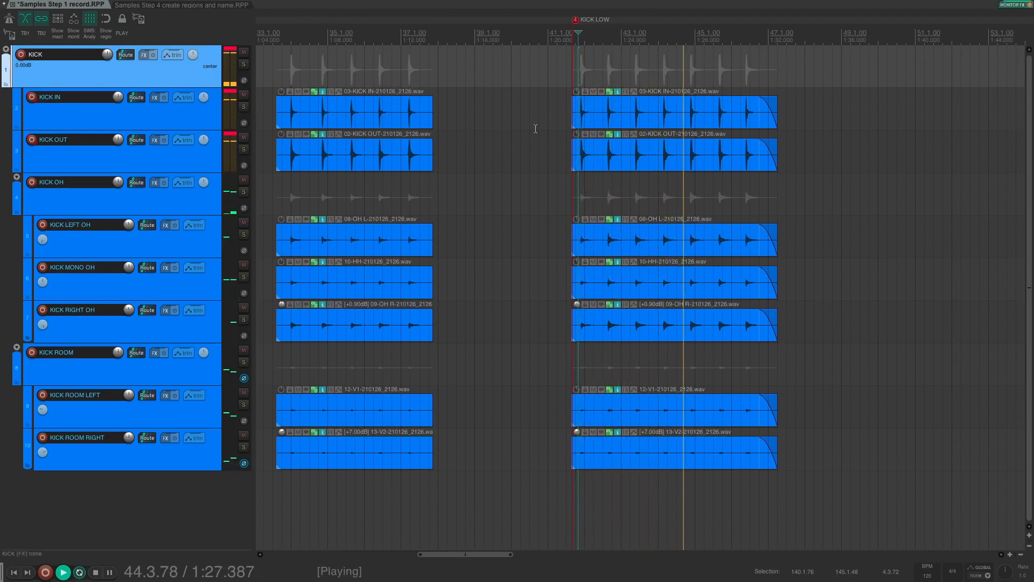
key(space)
key(space)
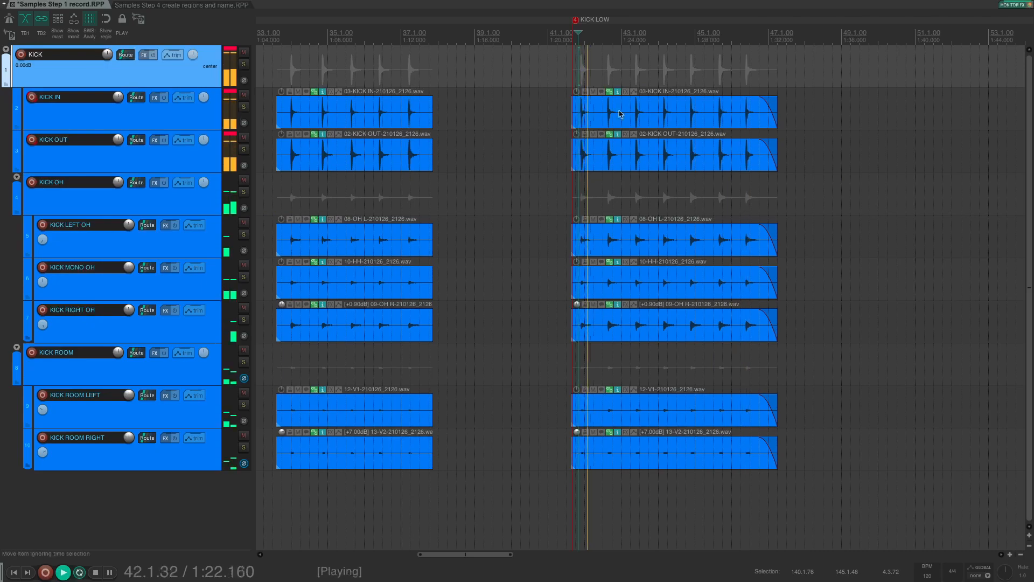
key(space)
key(space)
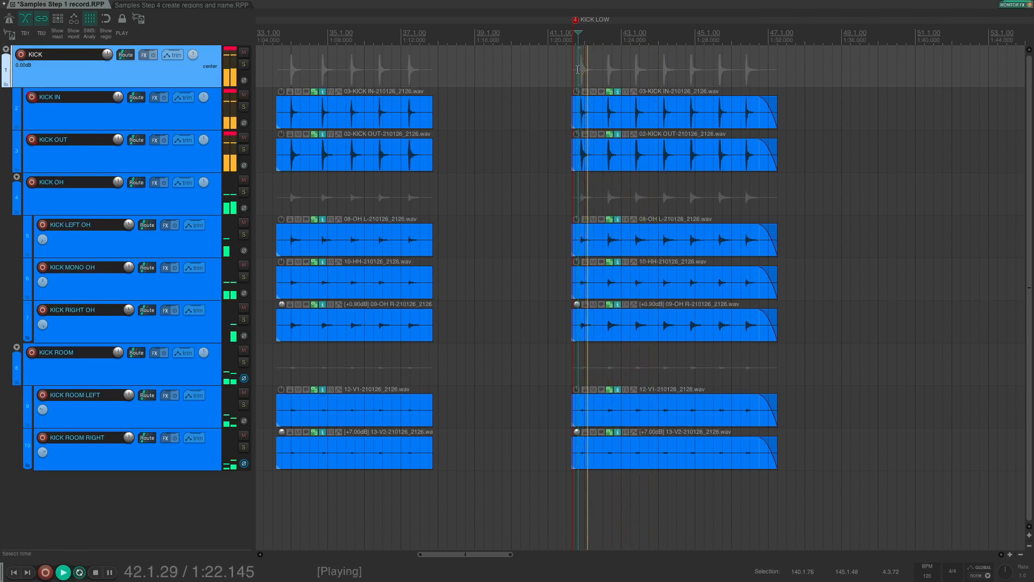
click(605, 67)
click(628, 66)
click(653, 66)
click(683, 66)
click(710, 66)
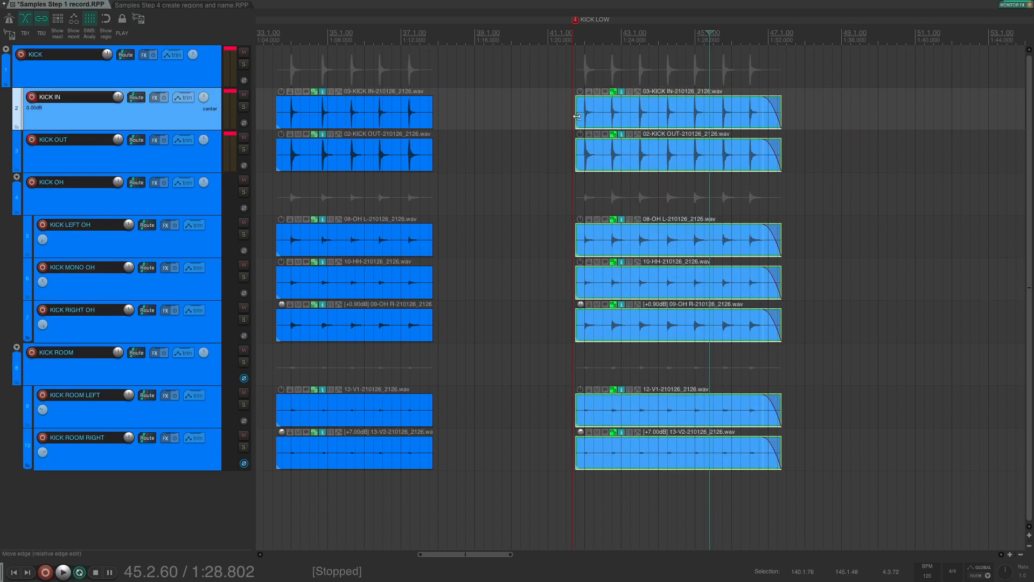
- Trim off the first KICK LOW hit, split the items at 44.4.55 and trim away the hit right after the split
drag(576, 116, 605, 120)
key(s)
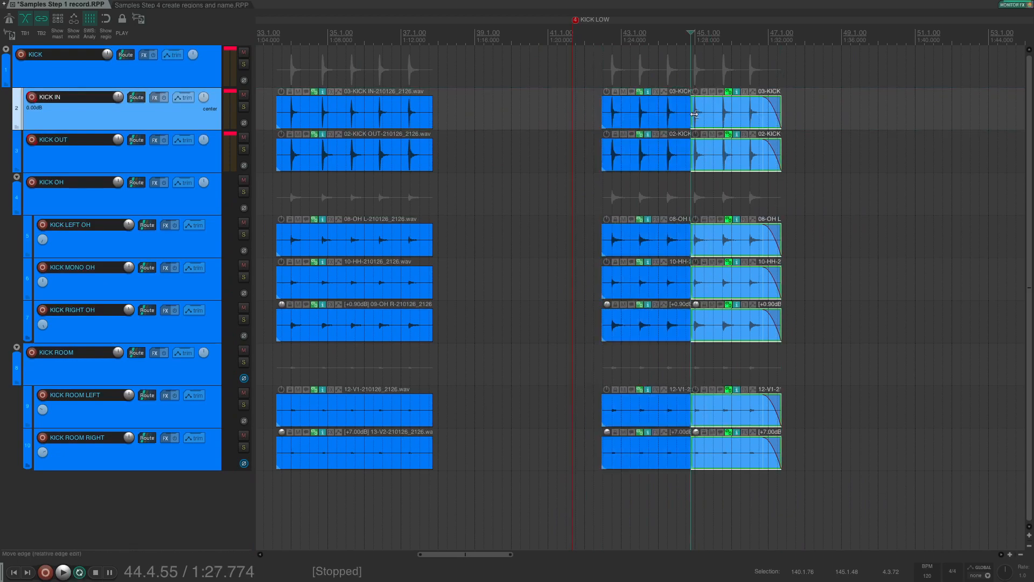
drag(693, 115, 718, 116)
click(744, 68)
- Split all mic items exactly at the transient of the first KICK LOUD hit, at 14.3.48
scroll(593, 117, down, 5)
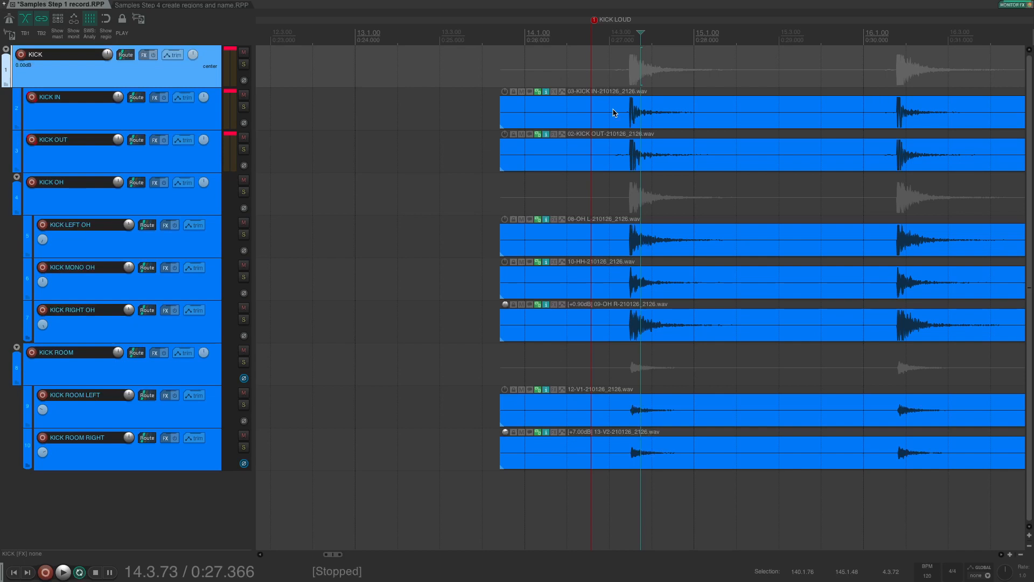
click(620, 73)
click(595, 112)
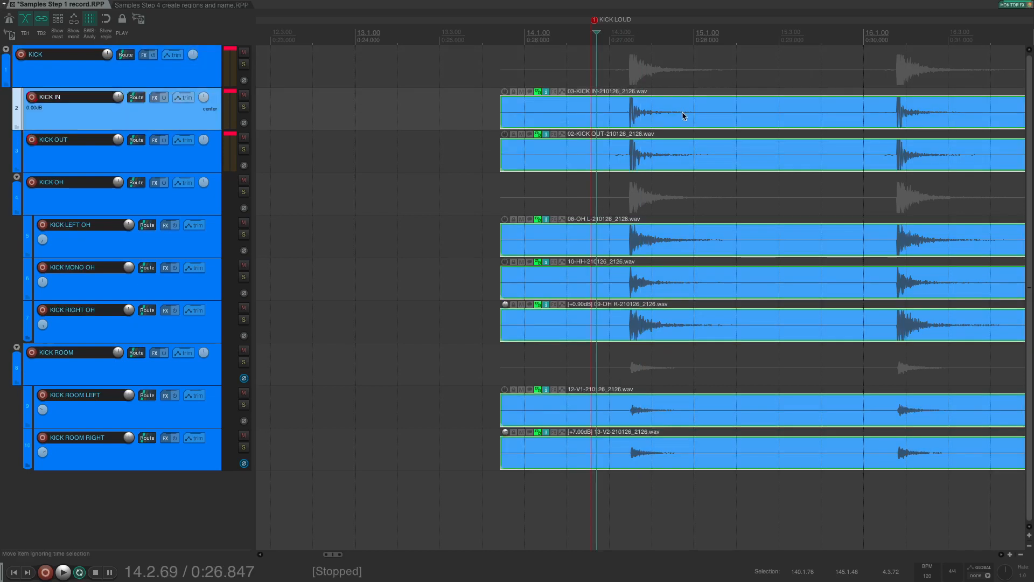
click(597, 112)
key(Tab)
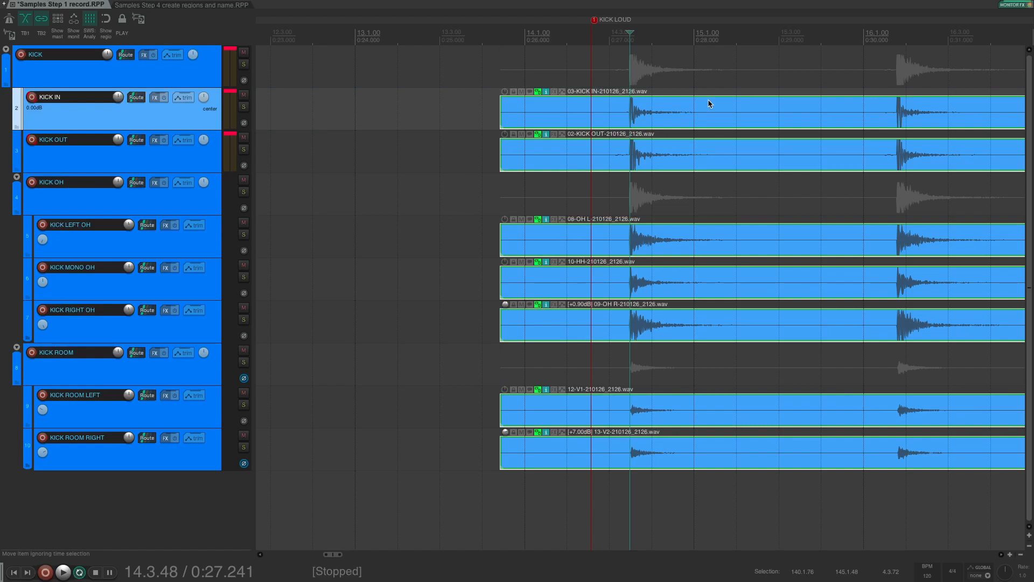
scroll(708, 104, up, 10)
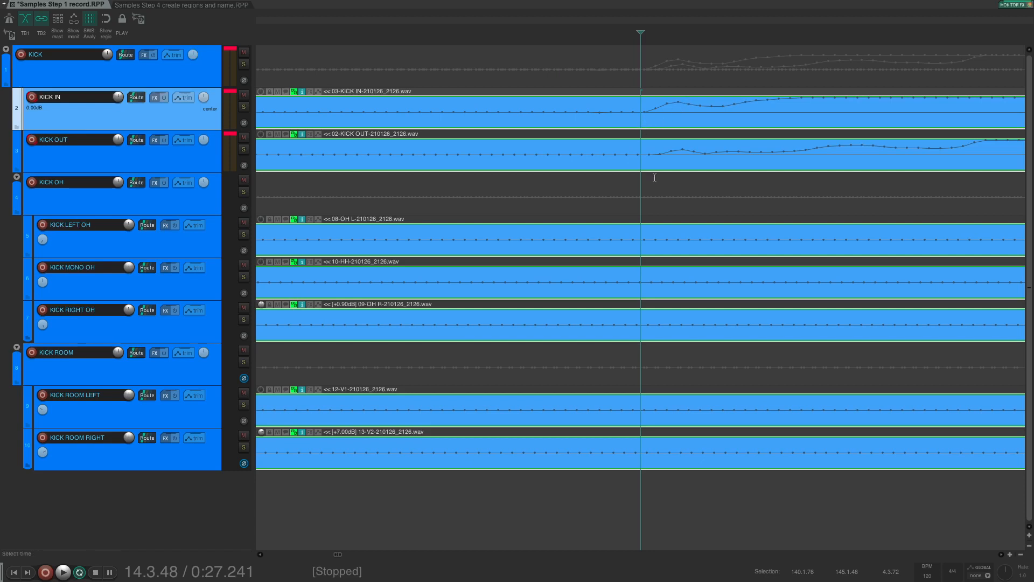
key(s)
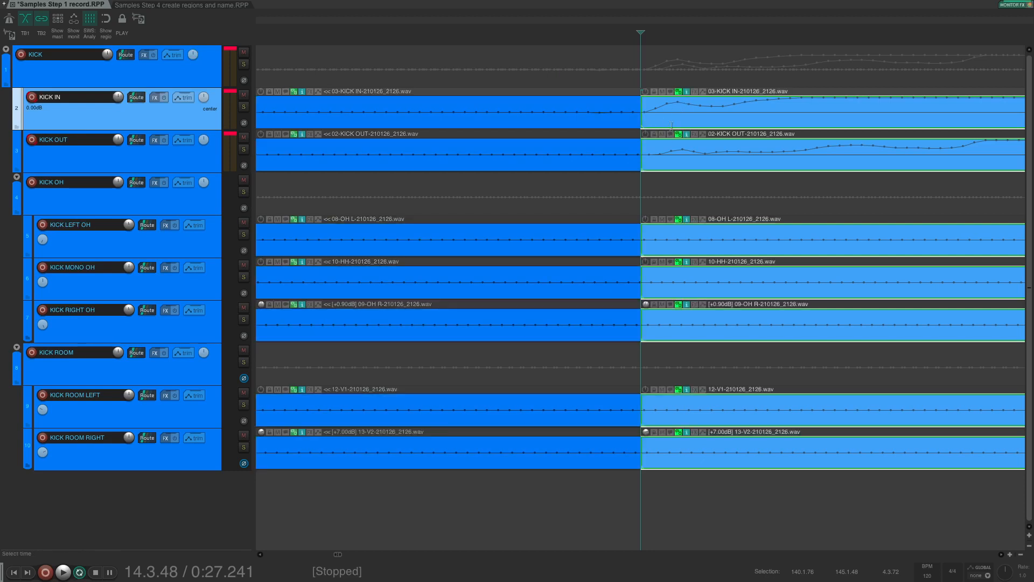
- Add a very short fade-in at the start of the first KICK LOUD hit and delete the leftover audio before it on all mics
drag(641, 97, 696, 98)
scroll(711, 141, down, 8)
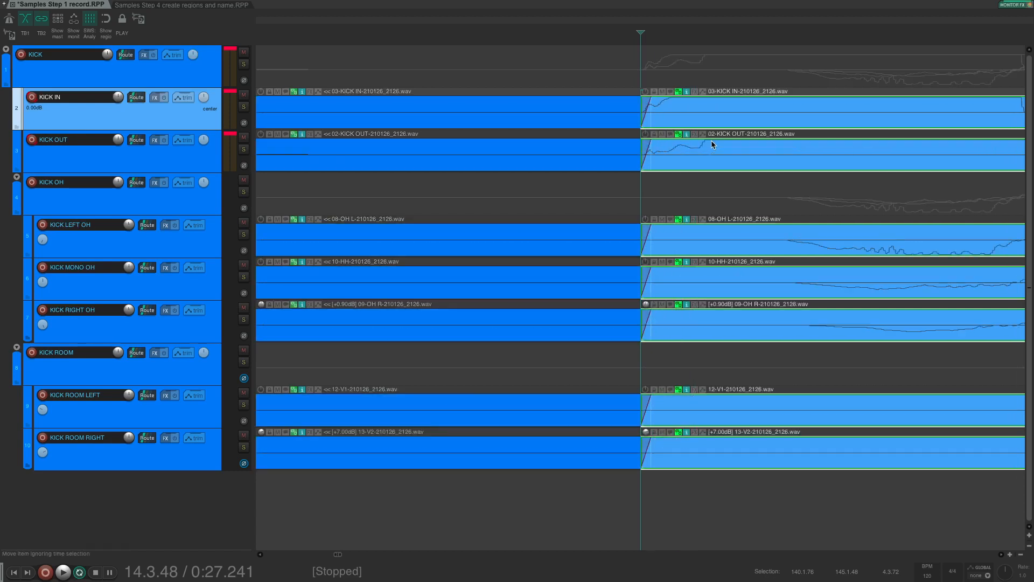
drag(508, 113, 516, 439)
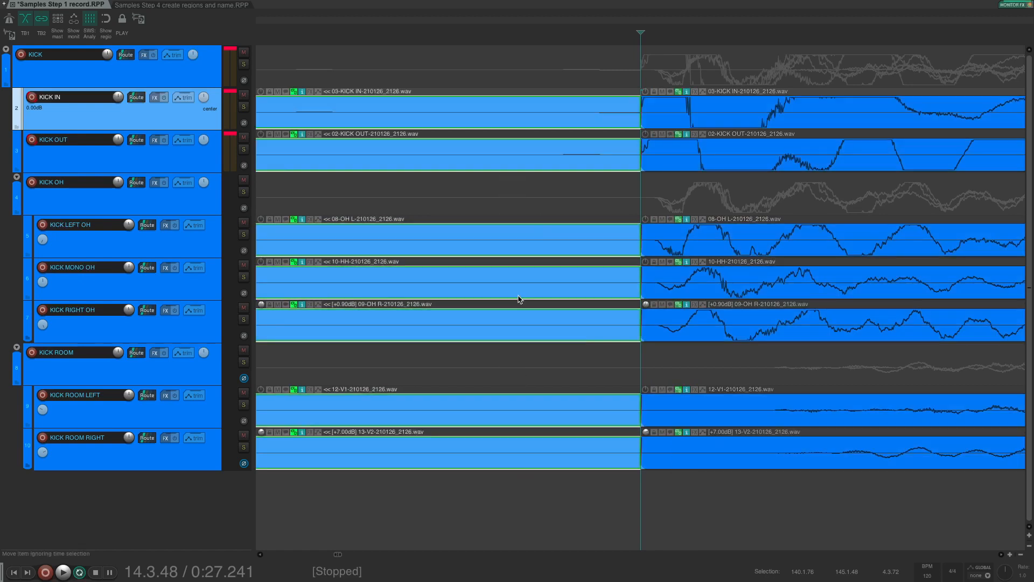
key(Delete)
scroll(509, 302, down, 8)
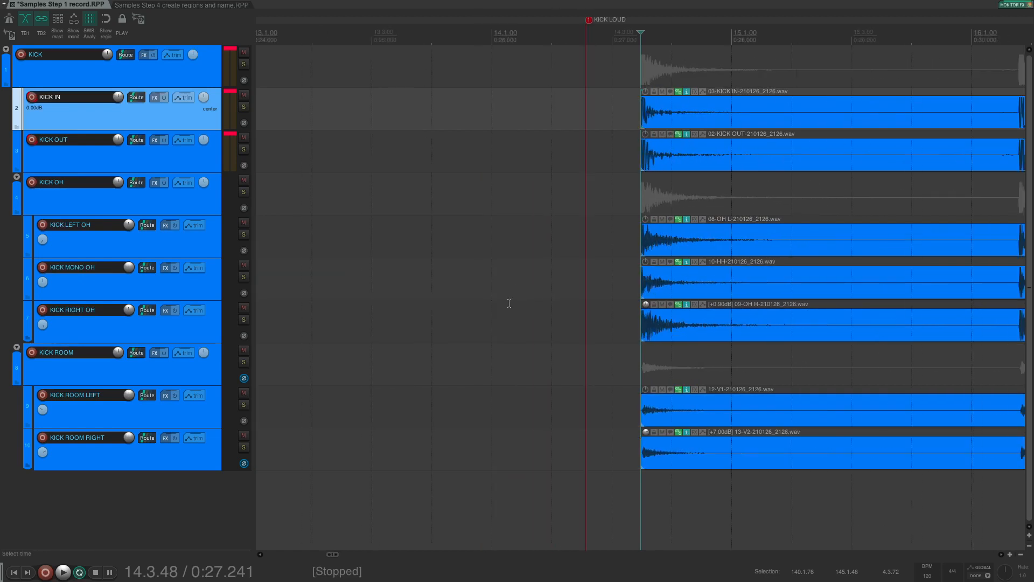
- Play the trimmed start of the first KICK LOUD hit and stop playback
click(607, 114)
key(space)
key(space)
- Split all mic items just before the second KICK LOUD hit's transient, at 16.1.79, and fade out the end of the first hit
click(840, 116)
key(Tab)
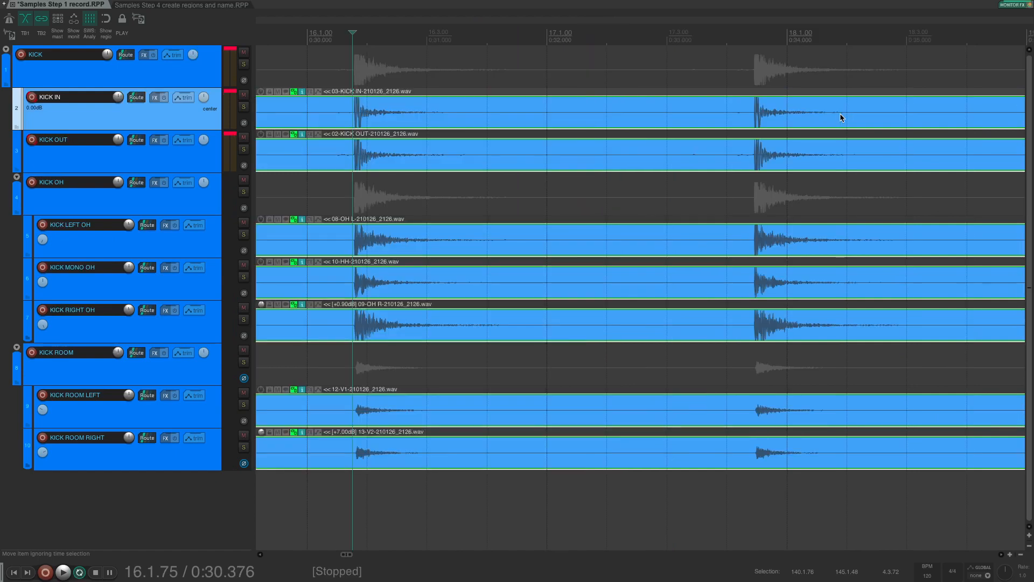
scroll(507, 120, up, 10)
scroll(695, 126, up, 5)
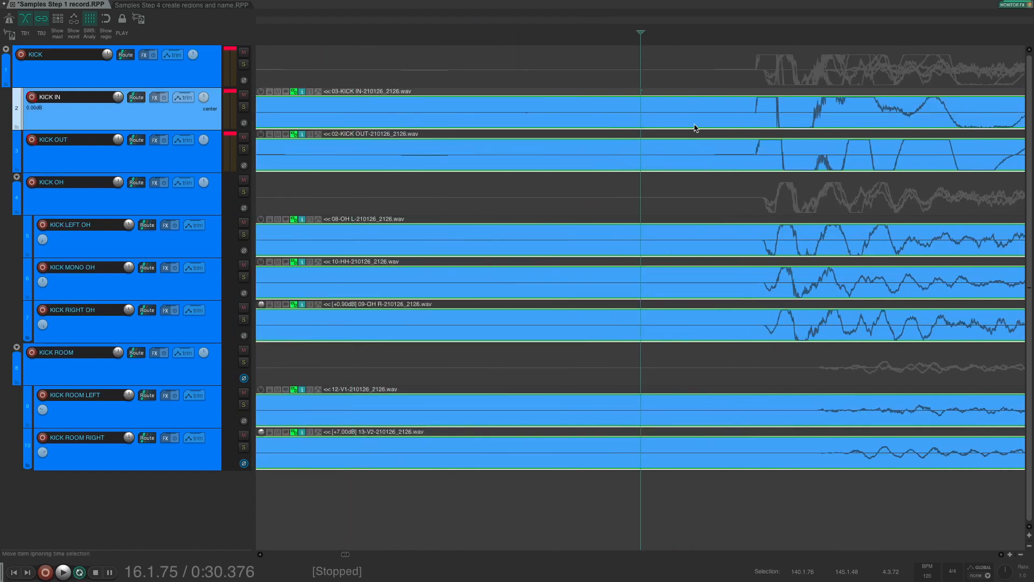
click(755, 118)
scroll(755, 115, up, 5)
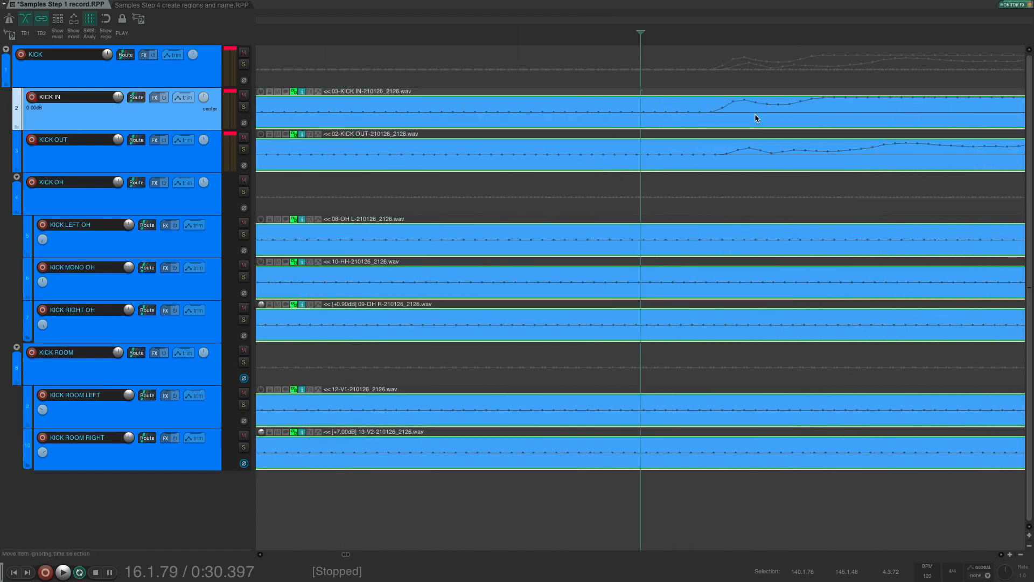
key(Left)
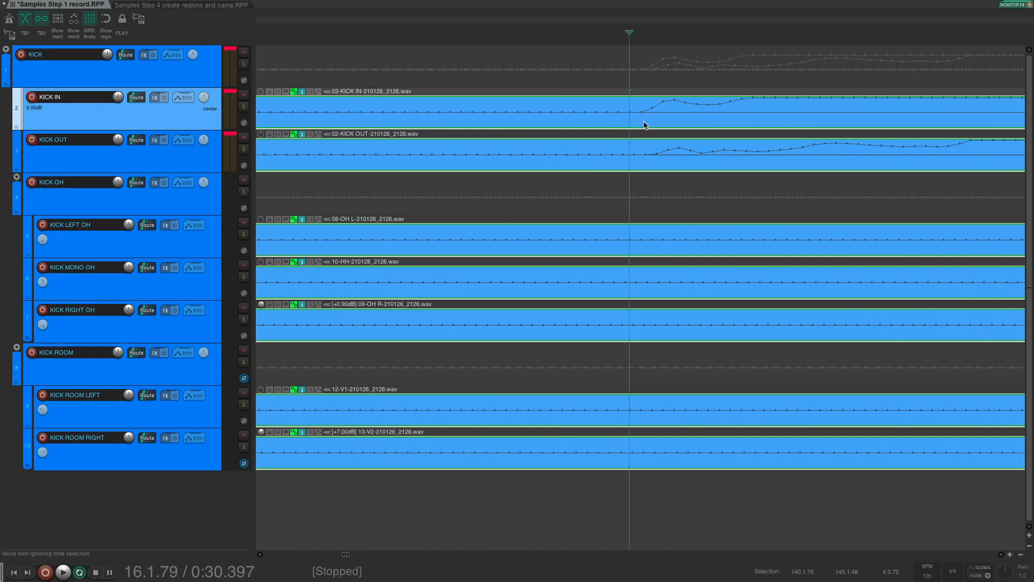
key(s)
drag(631, 102, 610, 121)
scroll(640, 112, down, 10)
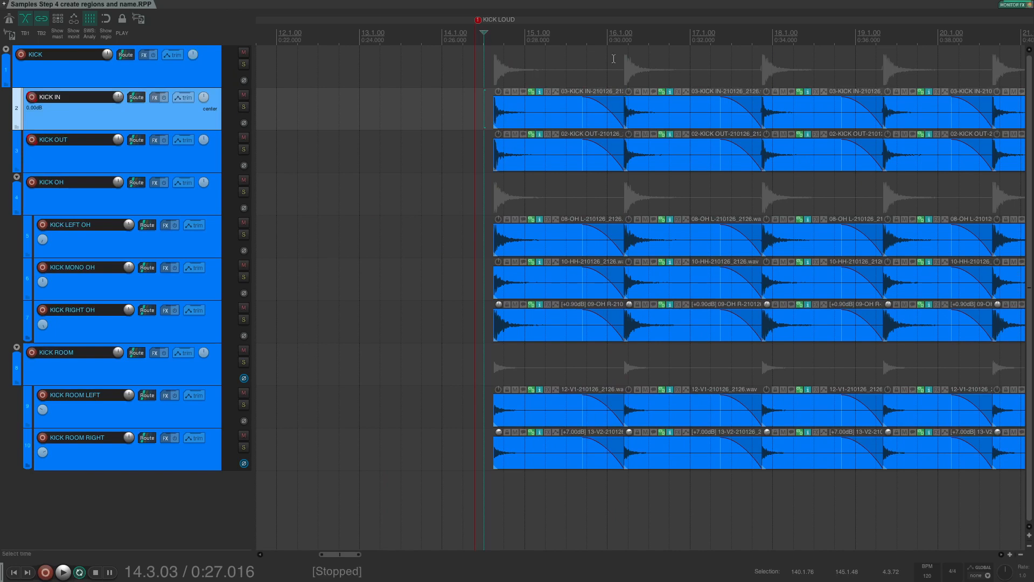
- In the Samples Step 4 create regions and name project, select the separated KICK LOUD hits one after another
scroll(615, 66, down, 8)
scroll(614, 66, up, 8)
click(655, 108)
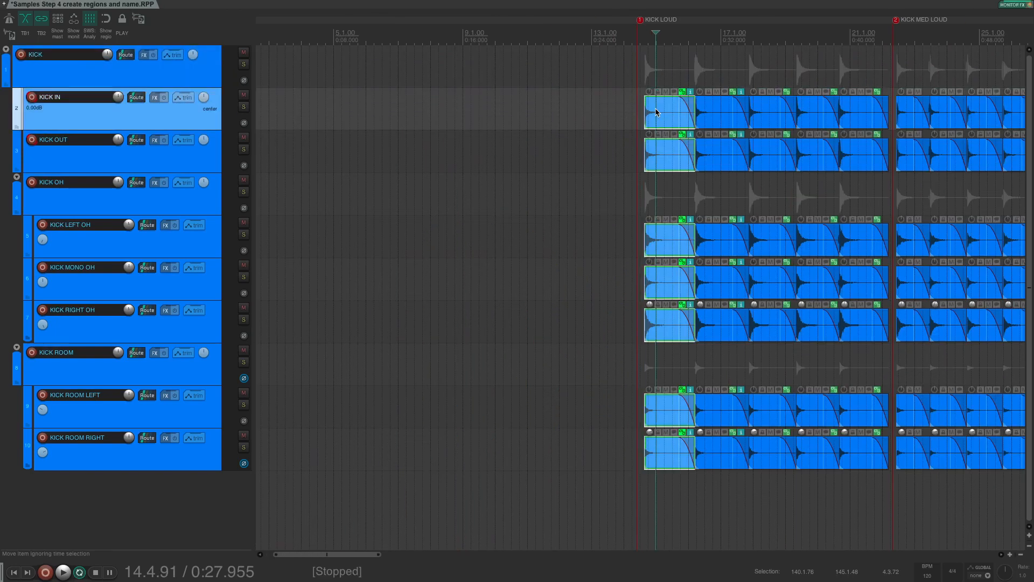
click(722, 121)
click(758, 121)
click(812, 118)
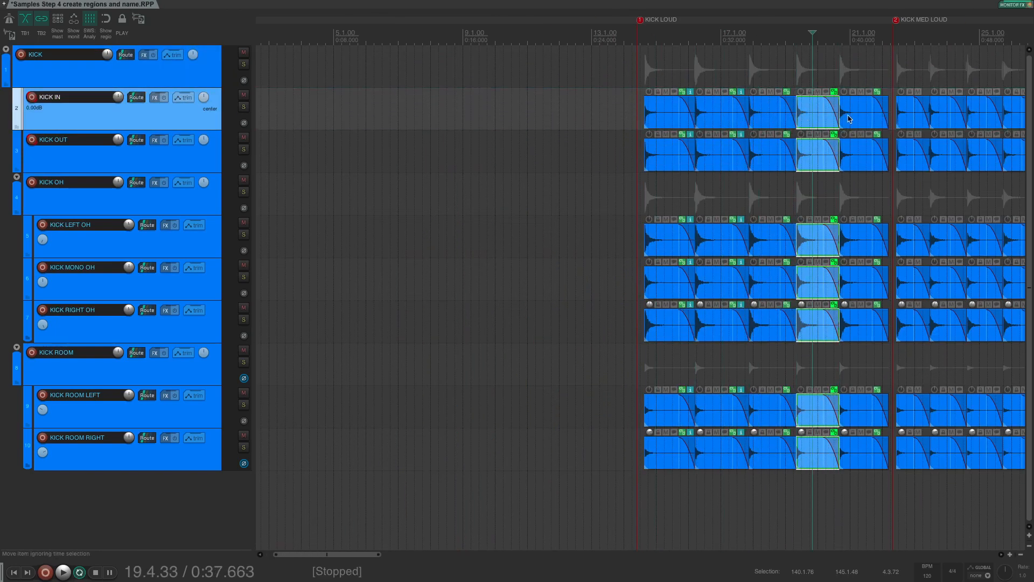
click(848, 116)
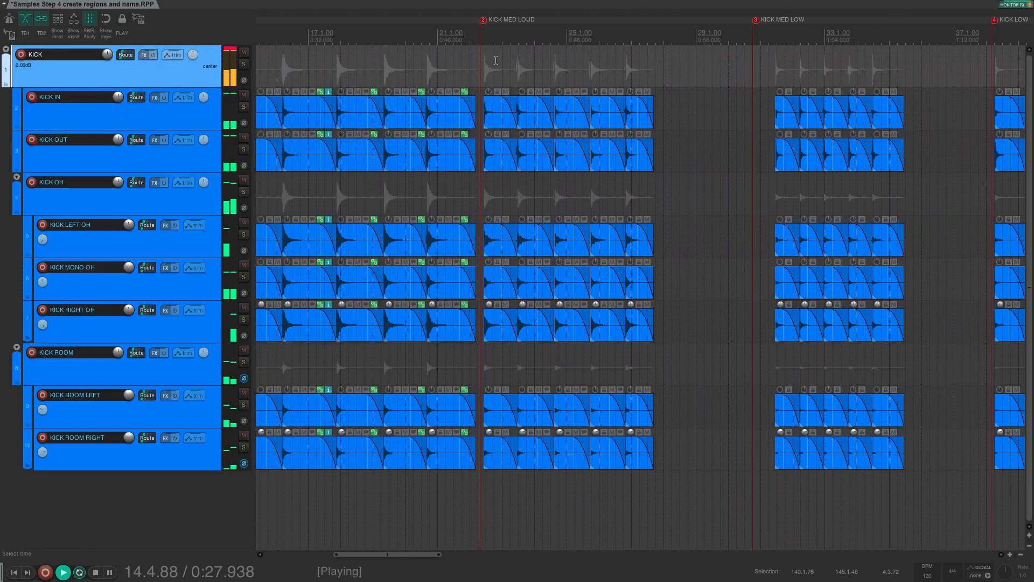
- Play the first KICK MED LOUD hit, move on to the KICK MED LOW marker and stop playback
click(481, 60)
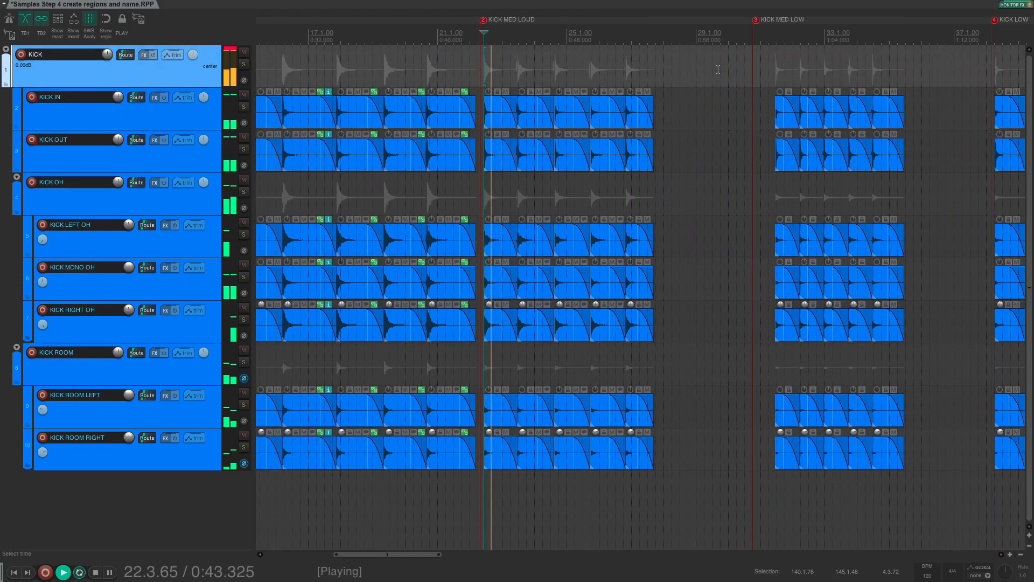
click(762, 66)
key(space)
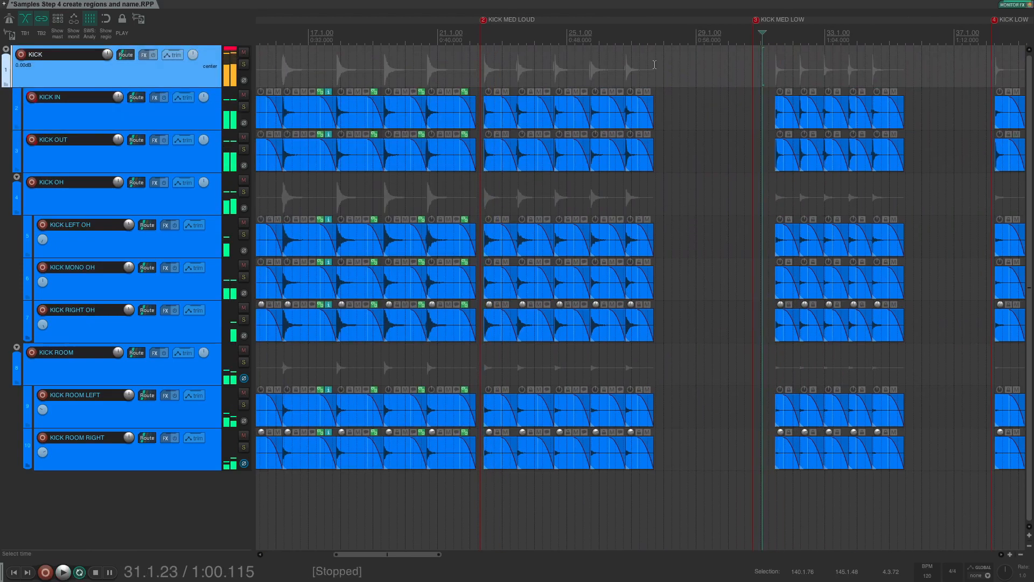
- Place the edit cursor at the KICK LOUD marker, at 14.2.48, and select all the kick items in the project
scroll(318, 62, down, 4)
click(318, 62)
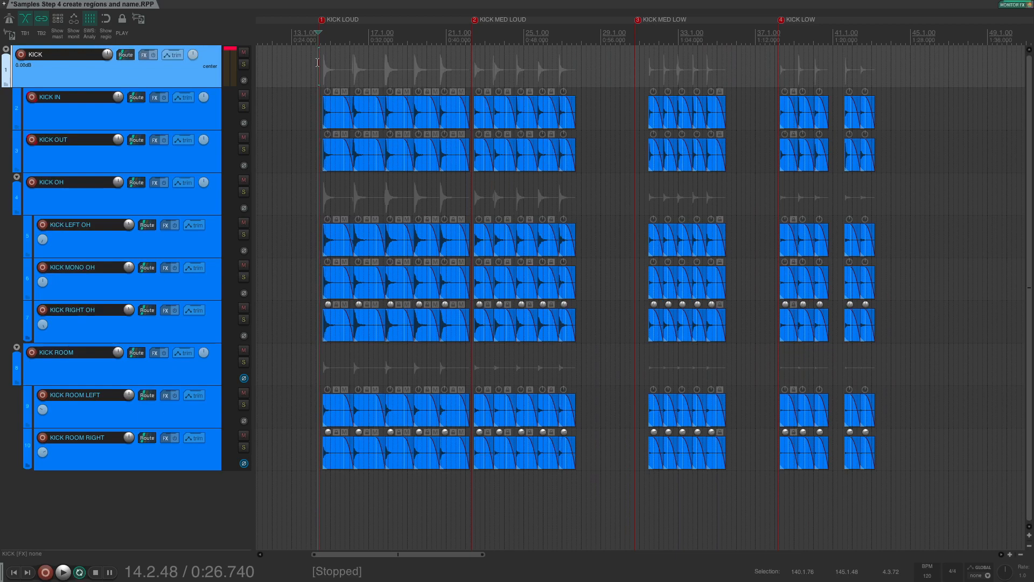
key(ctrl+a)
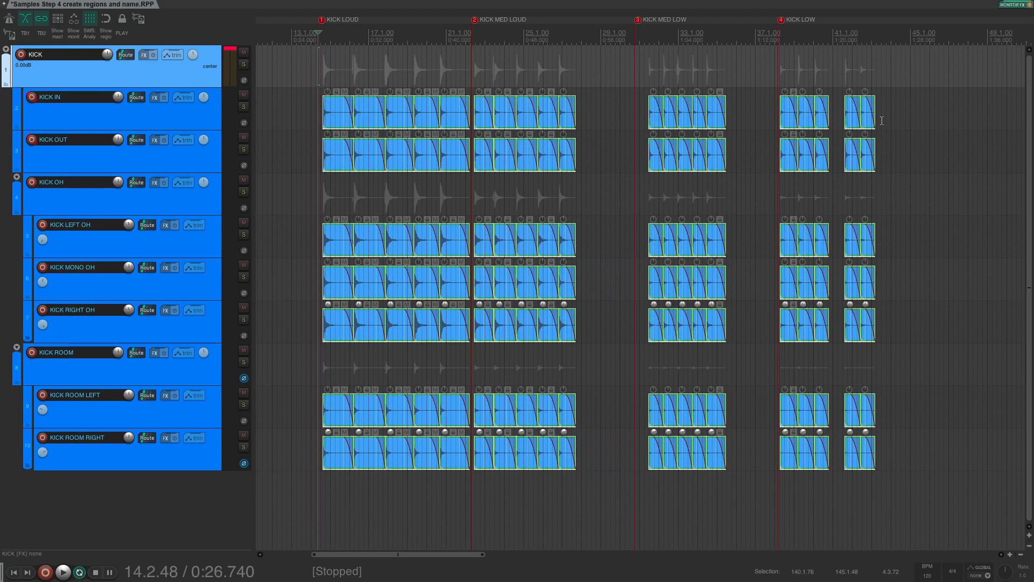
- Run the action that inserts separate regions for each selected item on the kick items
key(question)
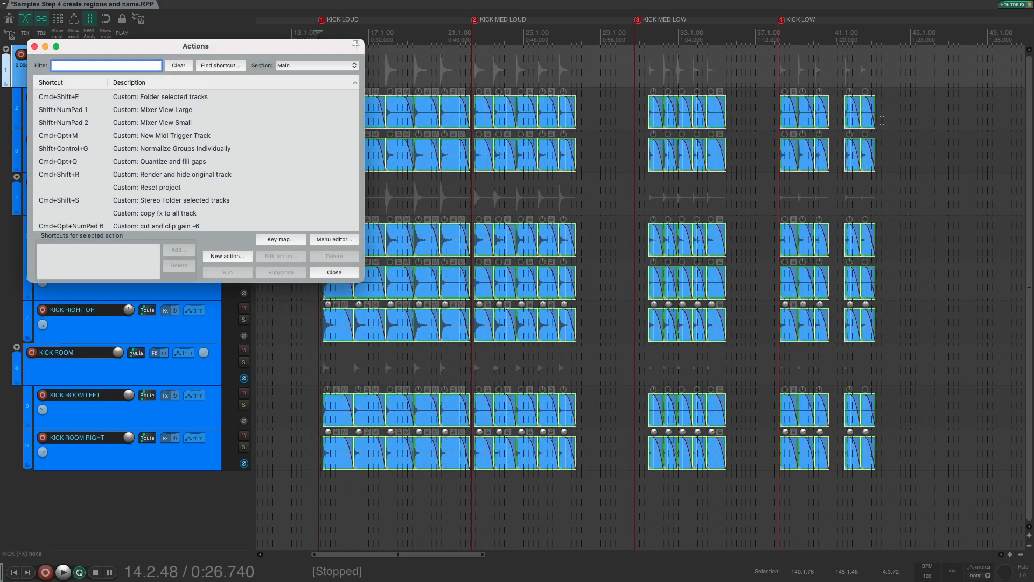
text(regions)
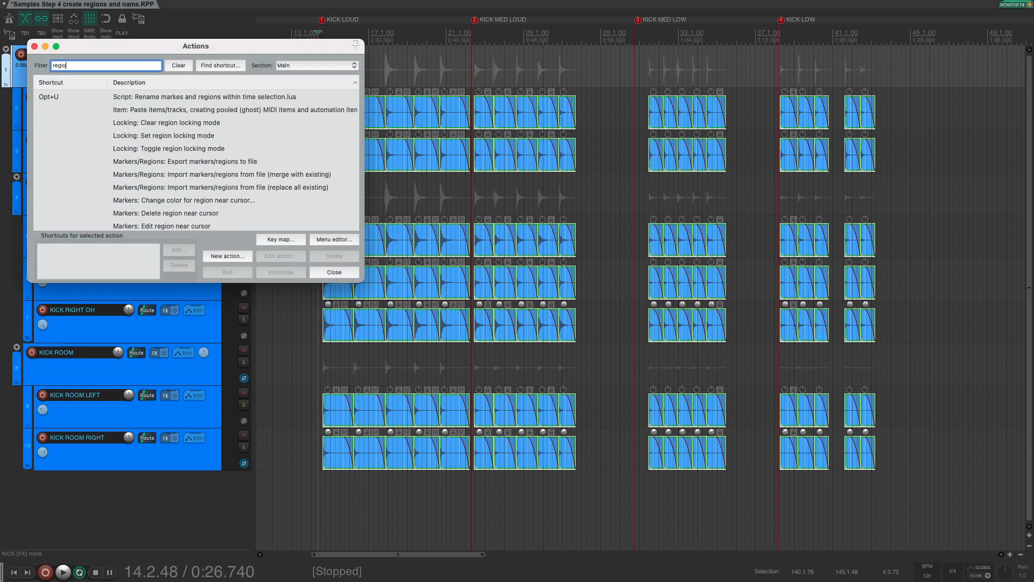
click(187, 149)
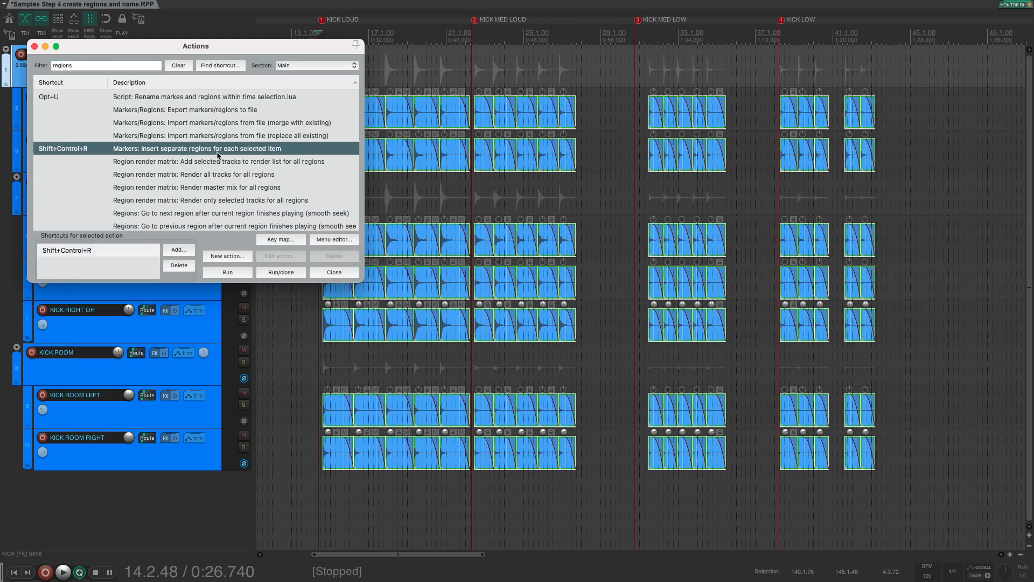
click(281, 272)
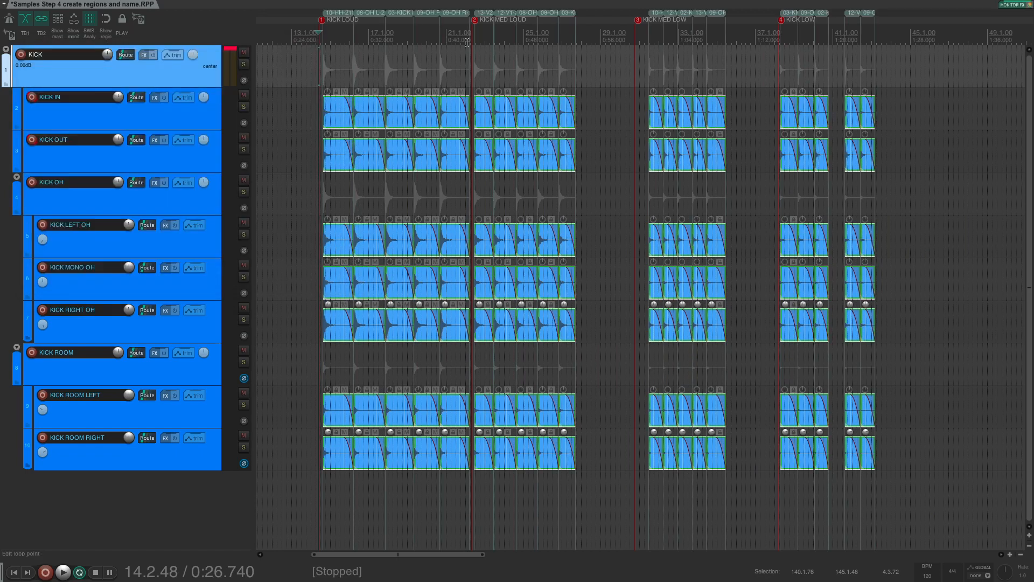
- Make a time selection from 14.2.99 to 22.2.02 across all the KICK LOUD hits
click(345, 34)
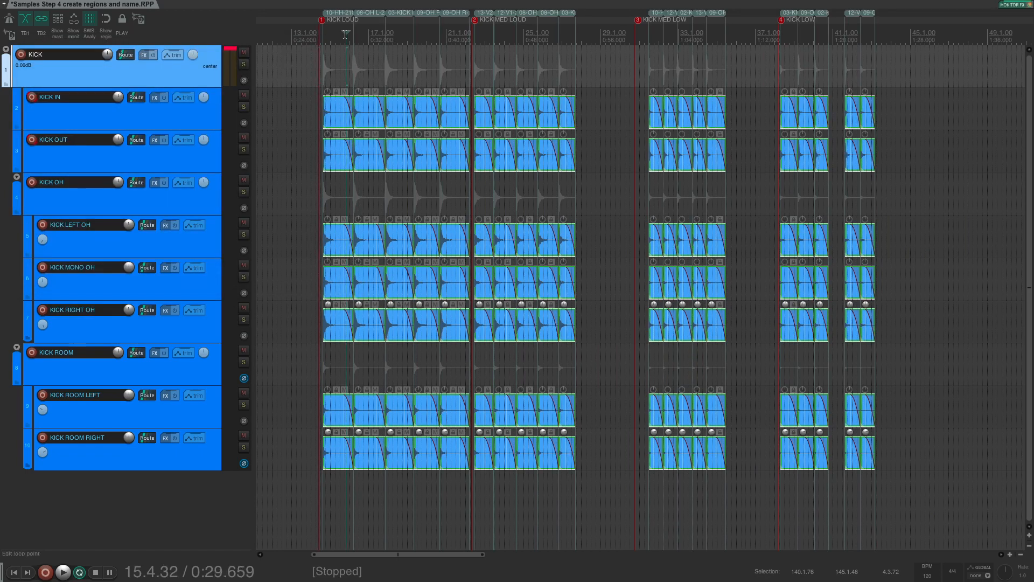
scroll(345, 35, up, 5)
scroll(679, 43, down, 3)
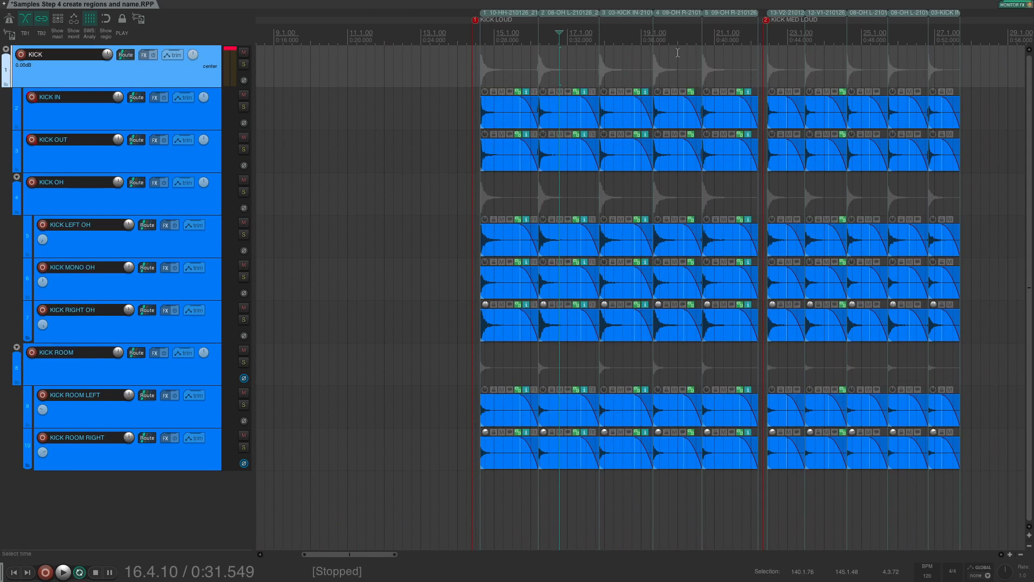
scroll(677, 51, right, 2)
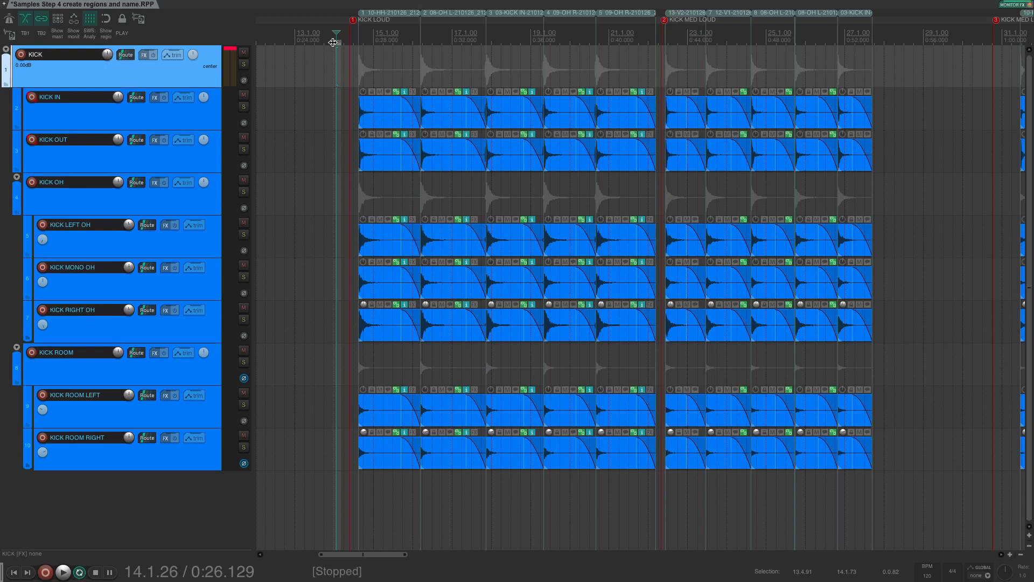
click(352, 39)
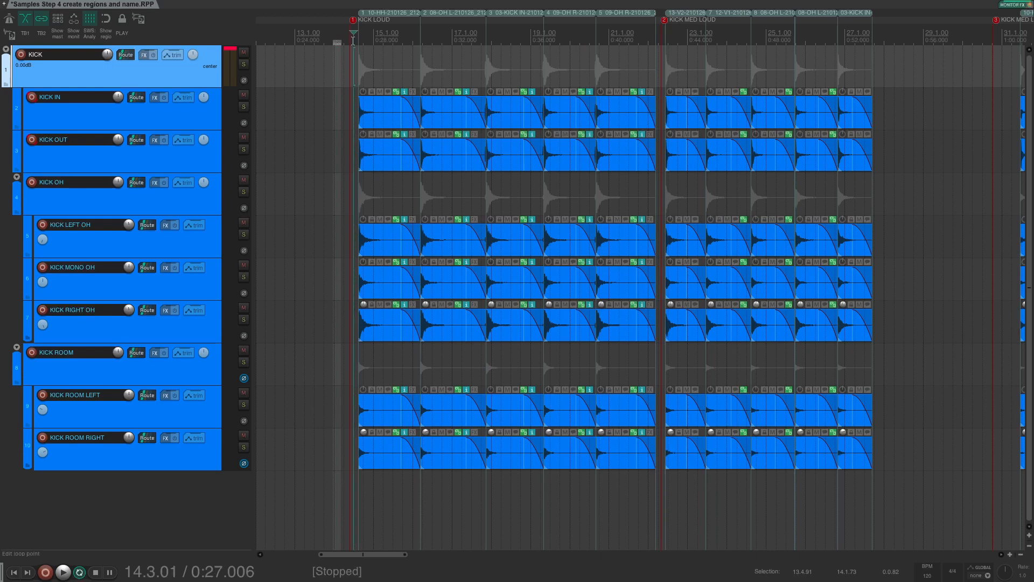
drag(353, 39, 657, 57)
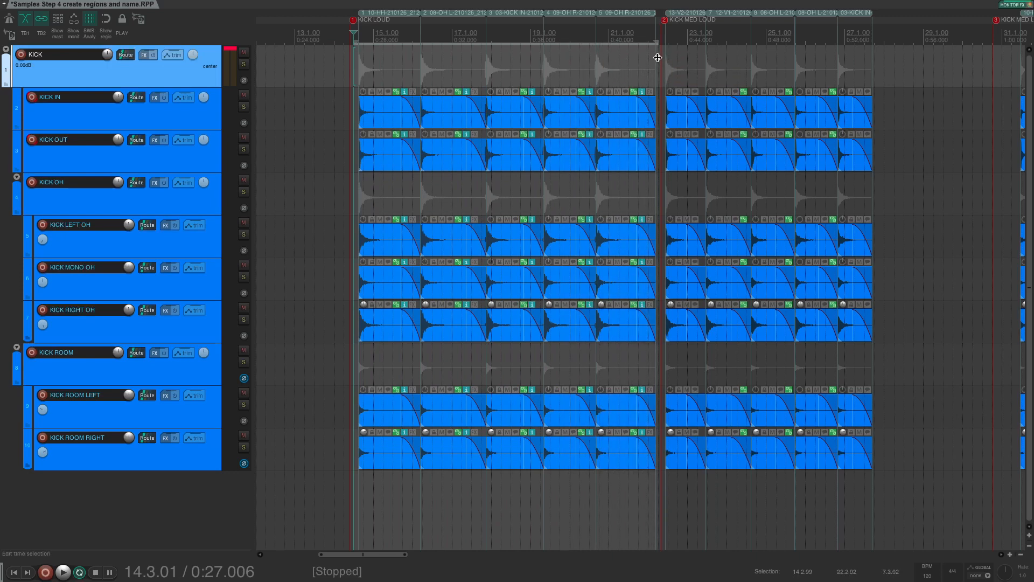
- Run the script that renames markers and regions within the time selection, naming the KICK LOUD regions 115_127
key(question)
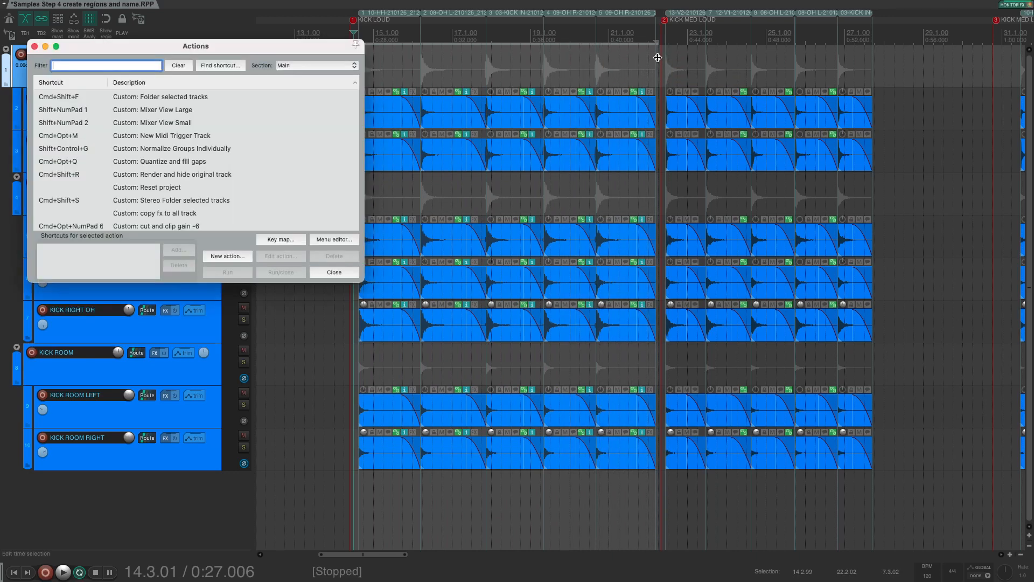
text(rename re)
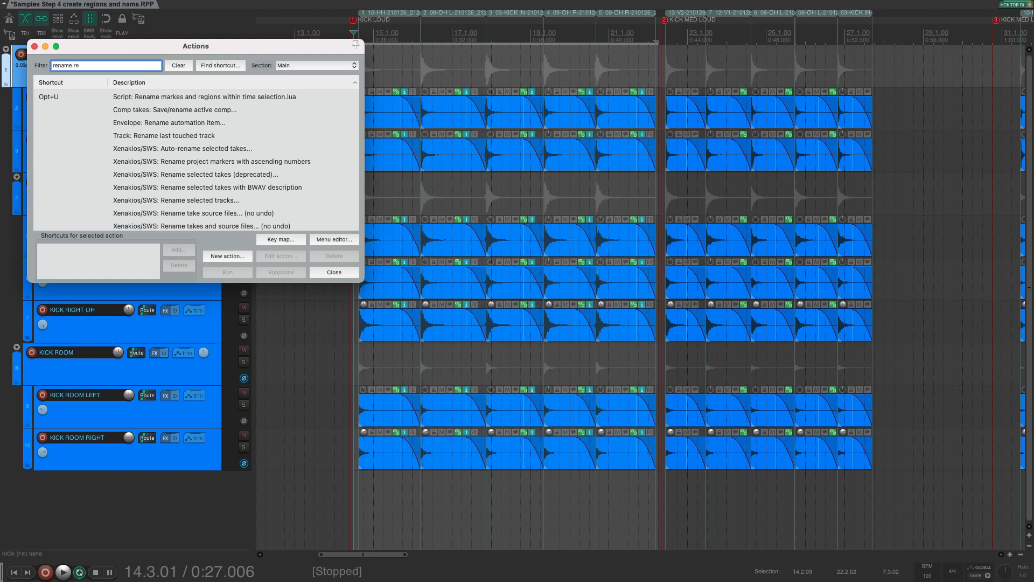
click(167, 99)
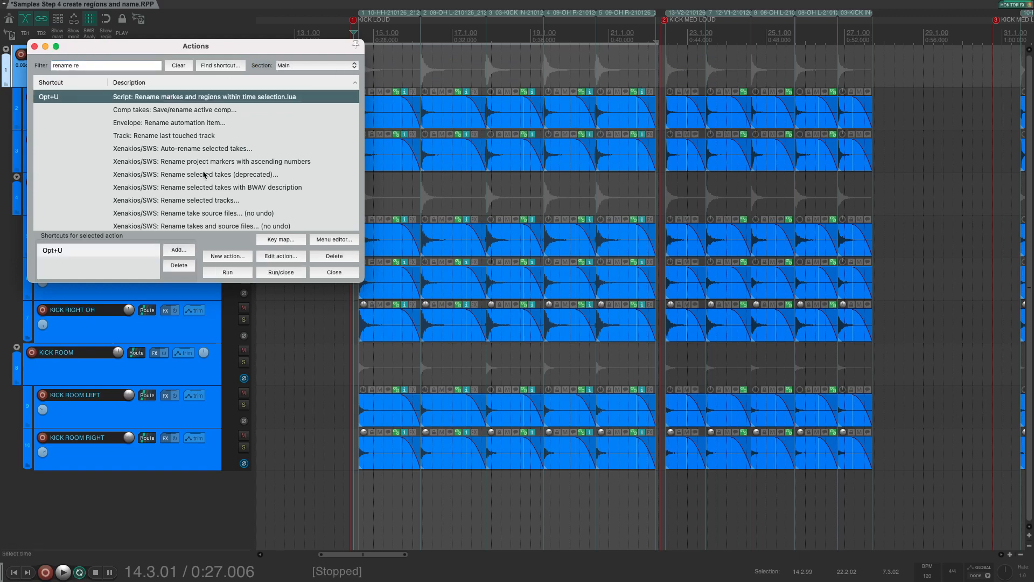
click(228, 272)
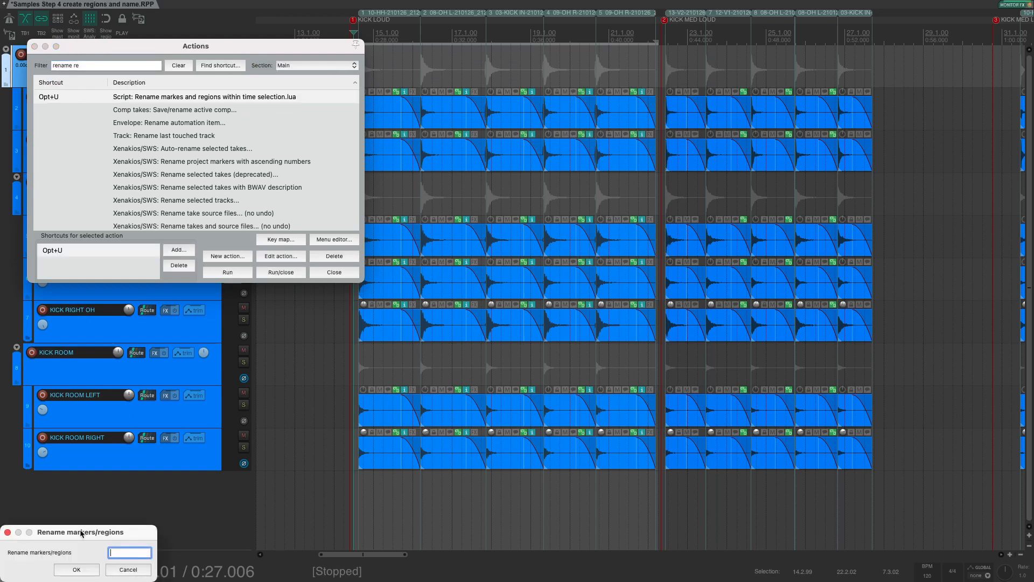
drag(81, 531, 490, 116)
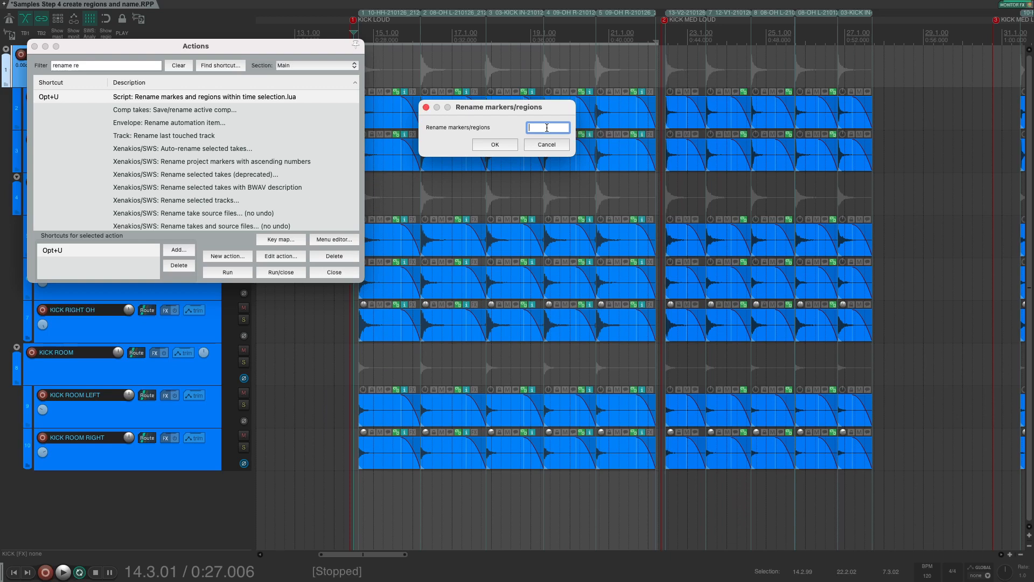
text(115_127)
key(Return)
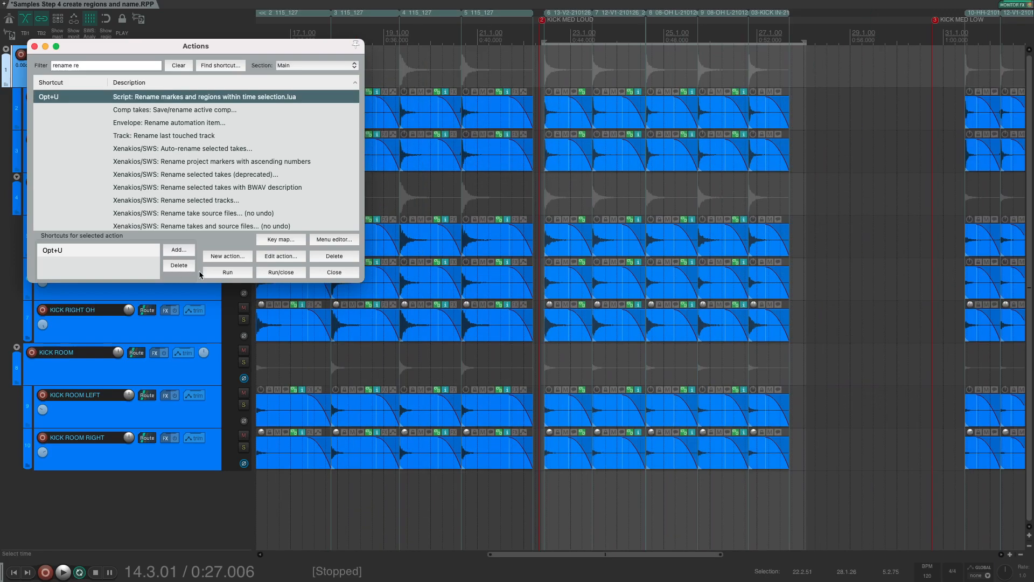
- Rename the time-selected KICK MED LOUD regions as 90_114 with the same rename script
click(227, 273)
text(90)
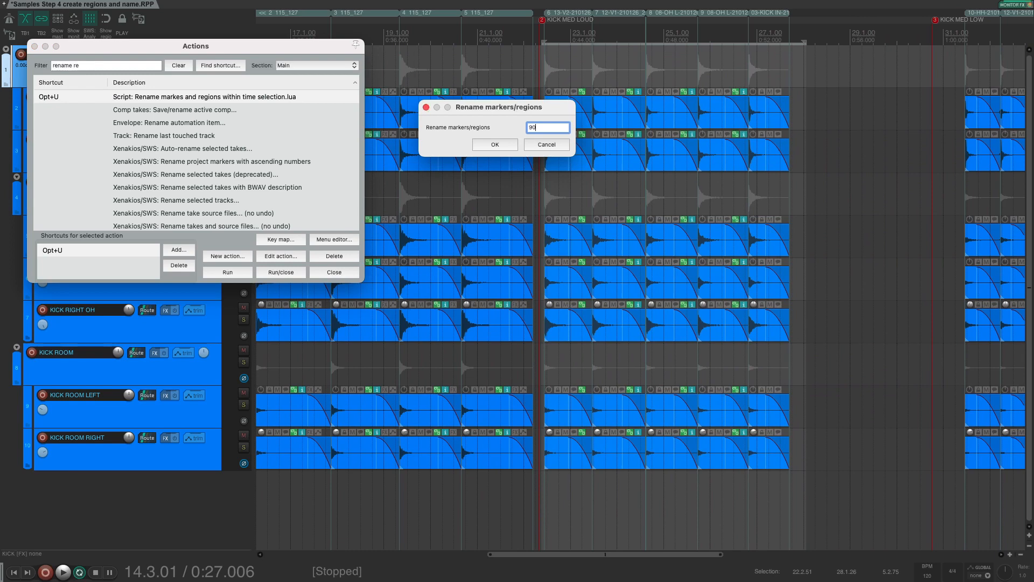
text(_114)
key(Return)
- Time-select the KICK MED LOW hits from 31.1.63 to 35.4.30 and rename their regions as 60_89
scroll(647, 269, right, 10)
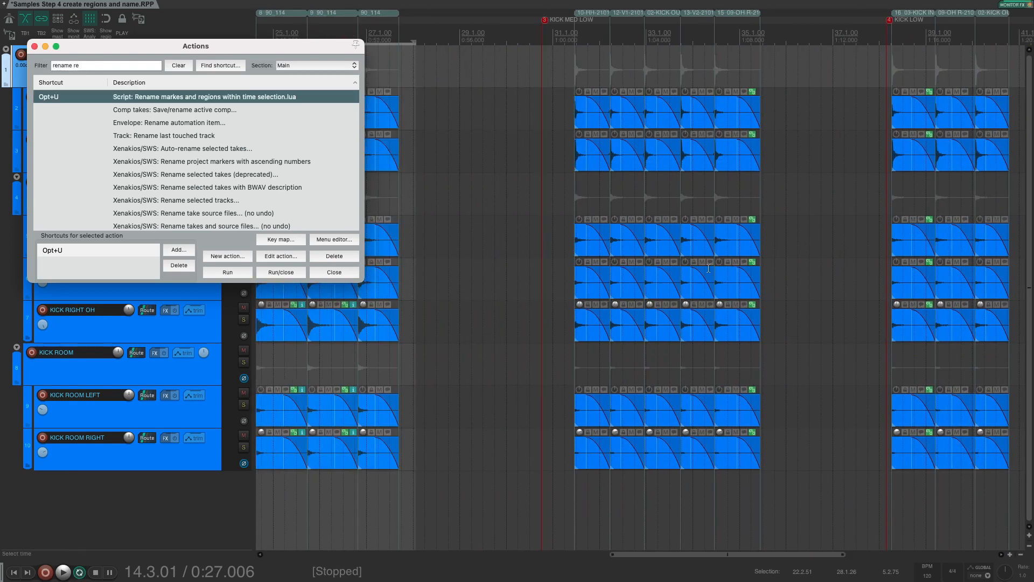
drag(562, 42, 776, 41)
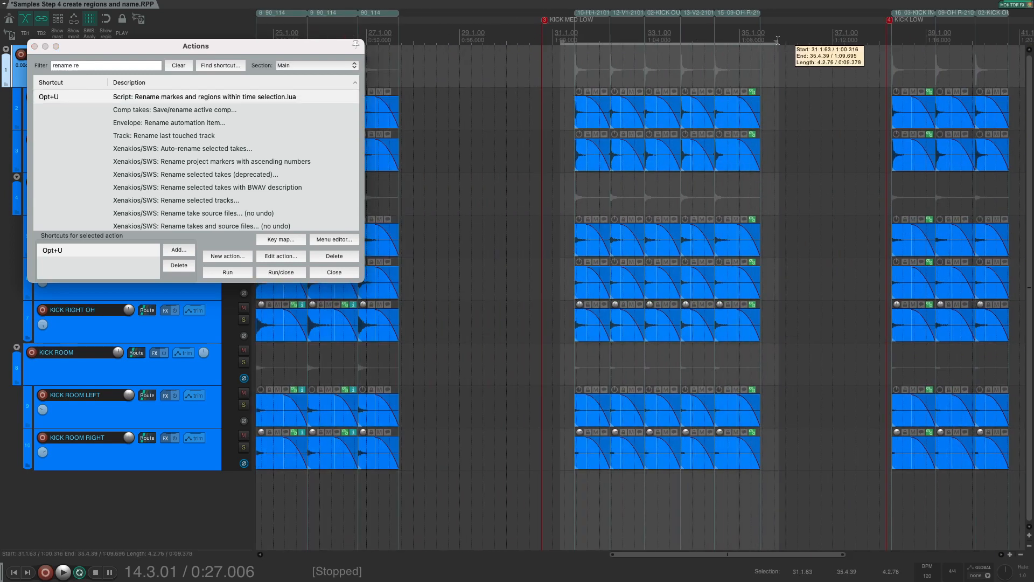
click(227, 272)
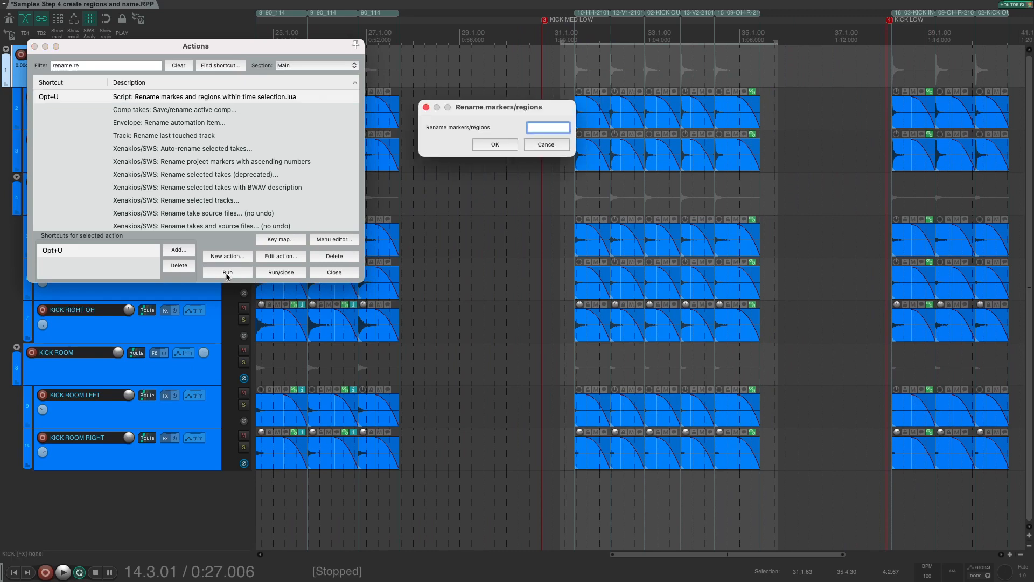
text(60_89)
key(Return)
- Time-select the KICK LOW hits from 38.1.82 to 44.1.15 and rename their regions as 0_59
scroll(714, 233, right, 3)
scroll(713, 233, right, 3)
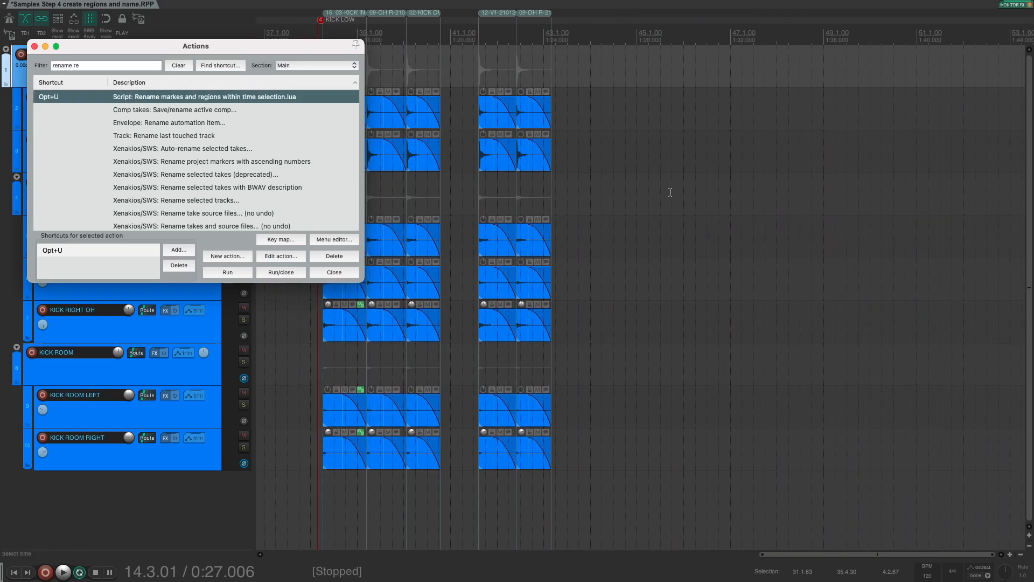
scroll(714, 234, right, 3)
drag(655, 48, 383, 47)
click(222, 272)
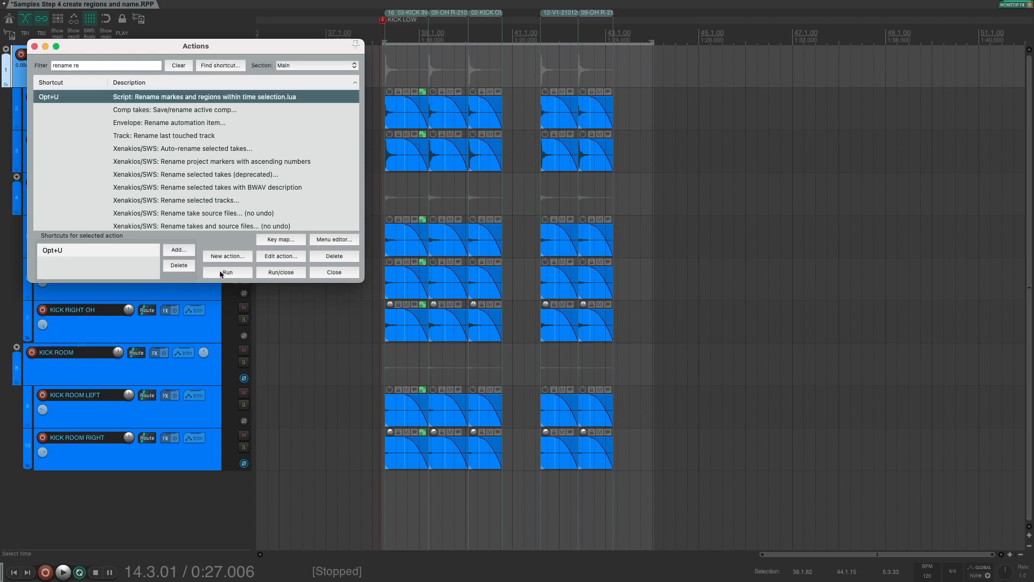
text(0)
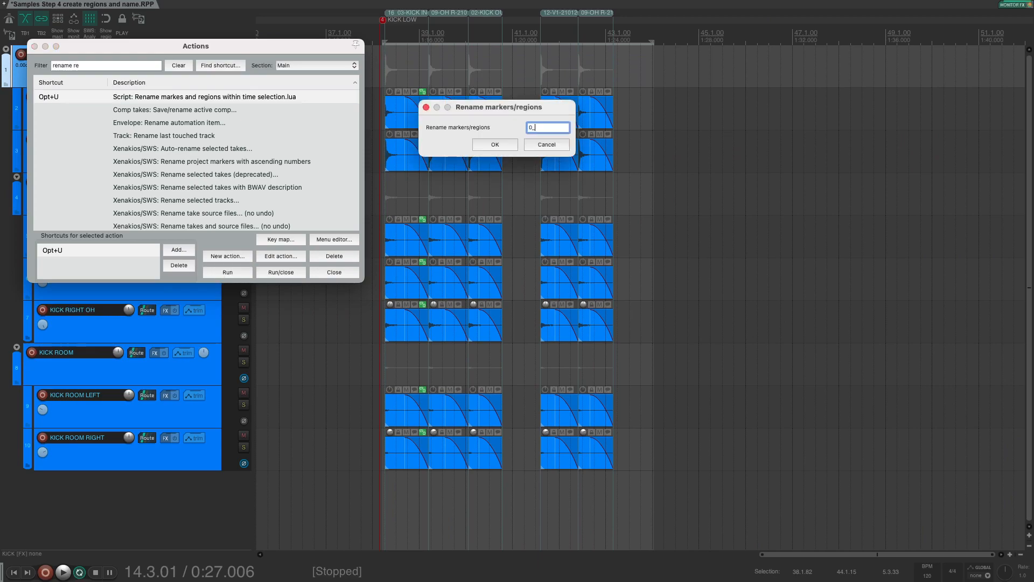
text(_59)
key(Return)
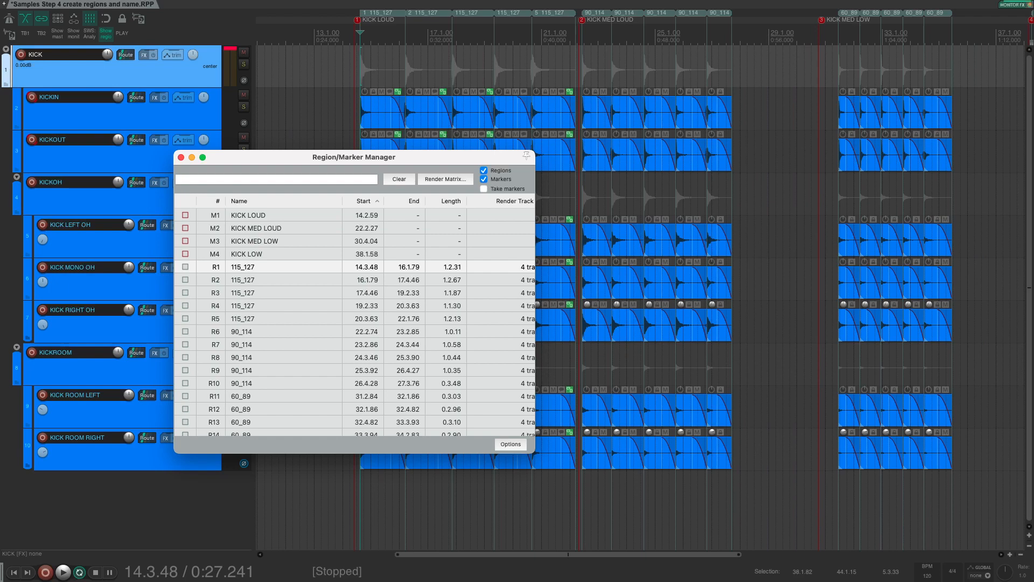
- In the Region/Marker Manager, rename the KICK LOUD regions R1 to R5 as 115_127_1 through 115_127_5
double_click(252, 267)
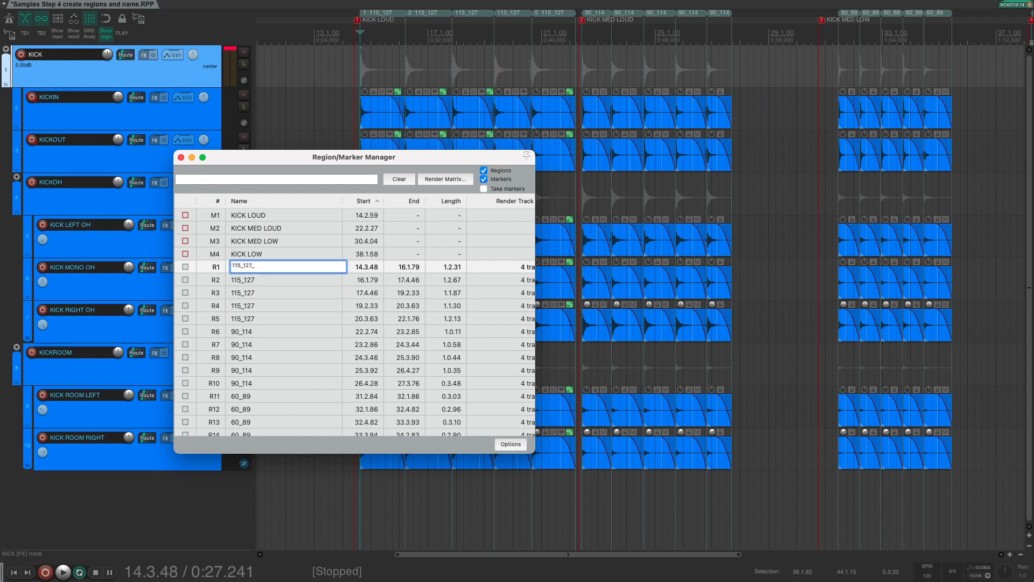
key(Tab)
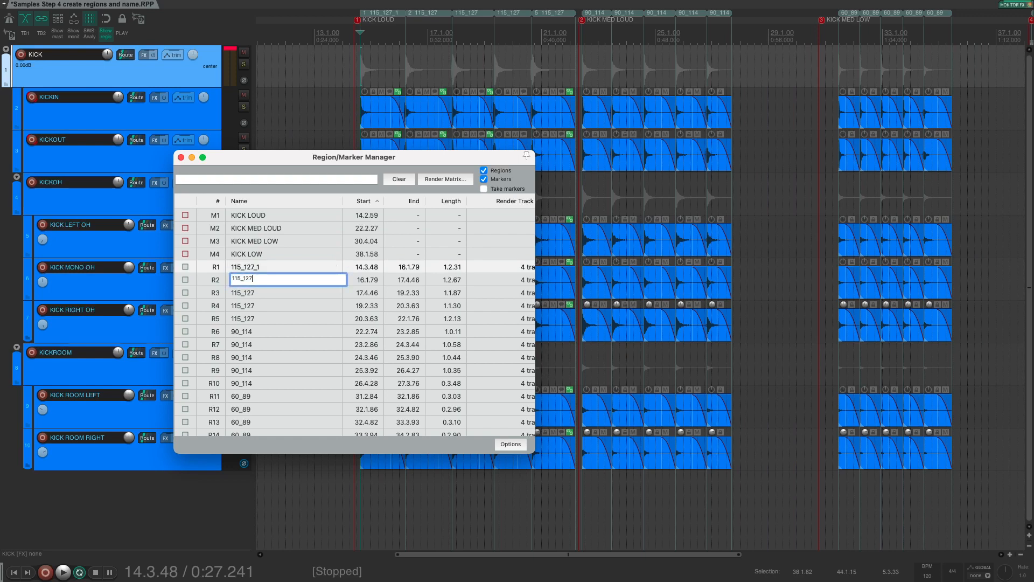
text(_2)
key(Tab)
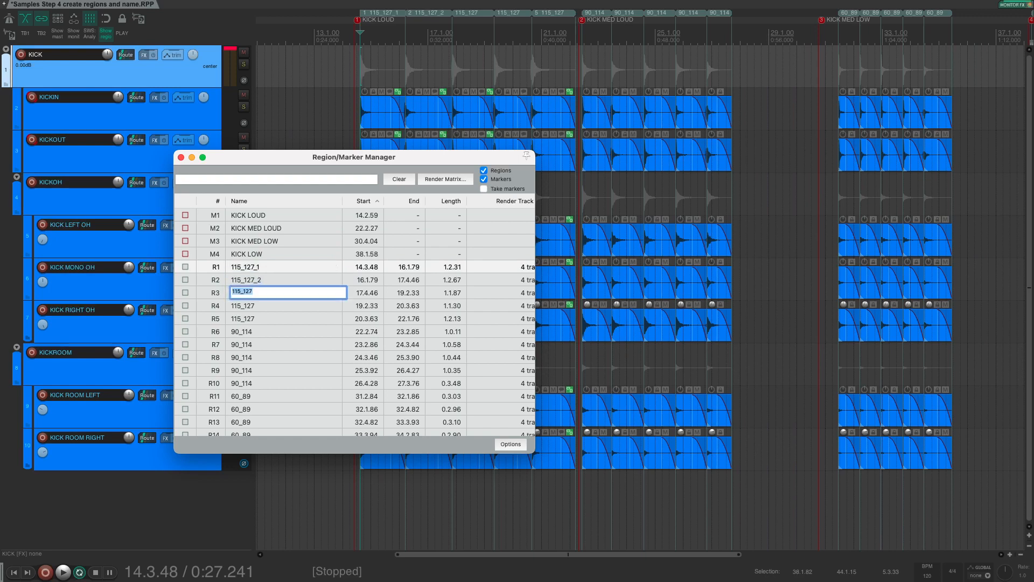
key(Right)
text(_3)
key(Tab)
key(Right)
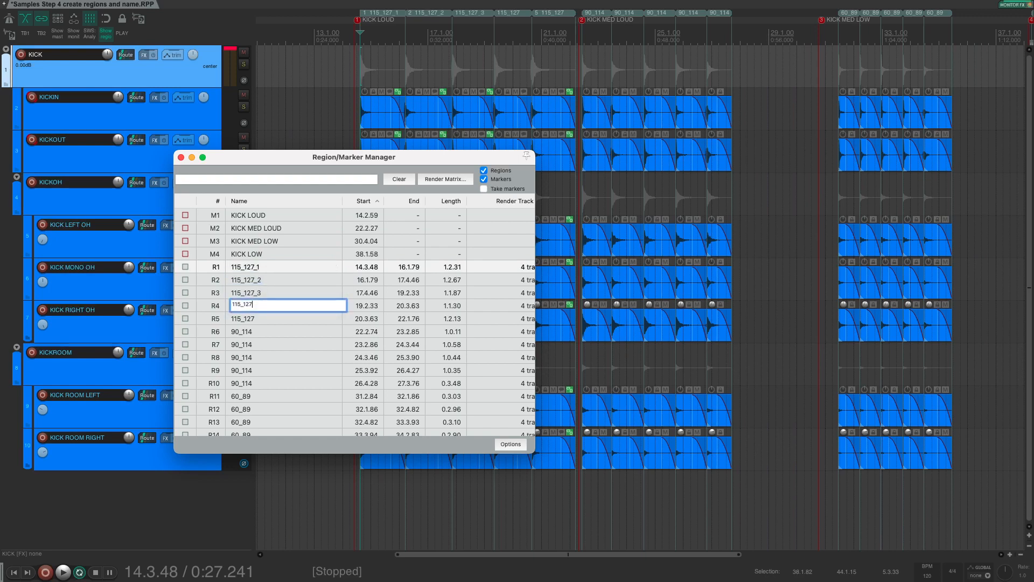
key(Tab)
key(Right)
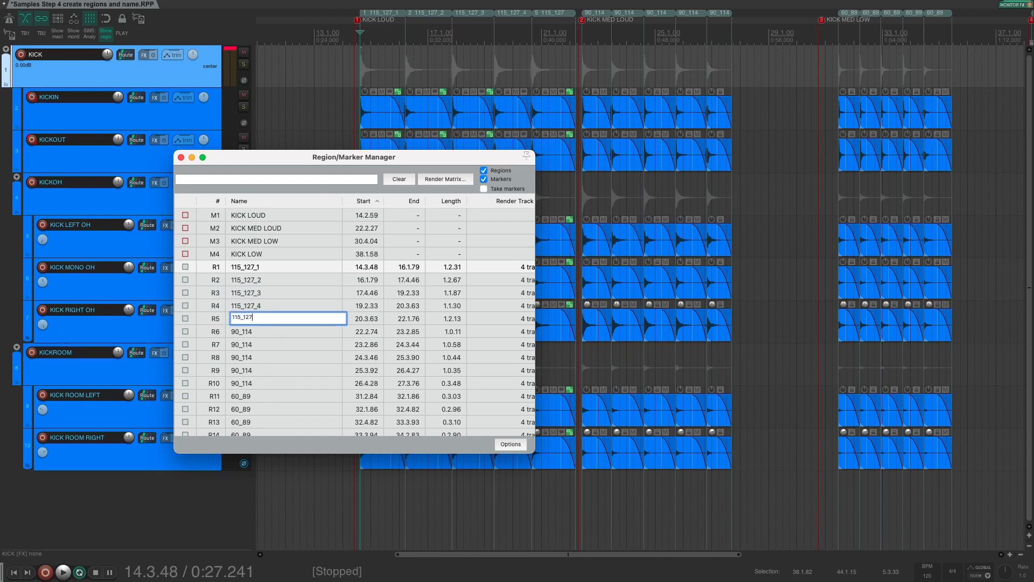
text(_5)
key(Return)
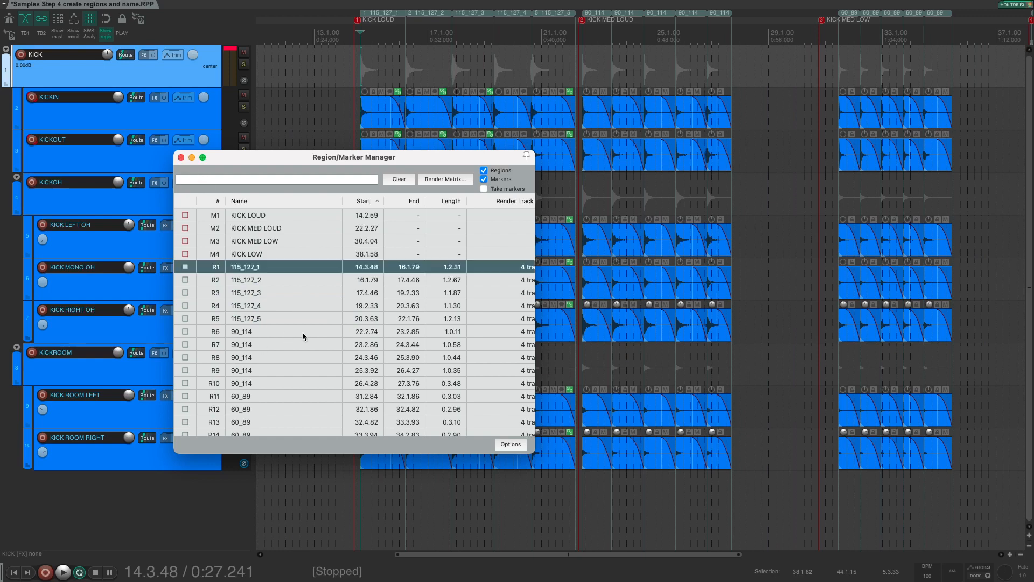
- Append ascending number suffixes, starting at _1 in each group, to the 90_114, 60_89 and 0_59 region names R6 to R20
double_click(301, 333)
key(Right)
text(_)
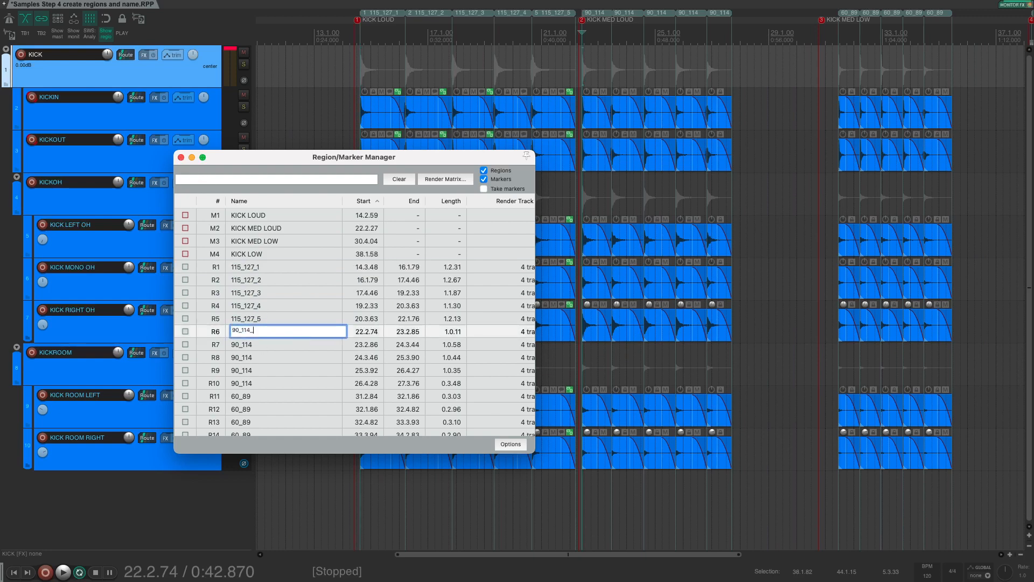
text(1)
key(Tab)
key(Right)
text(_2)
key(Tab)
key(Right)
text(_3)
key(Tab)
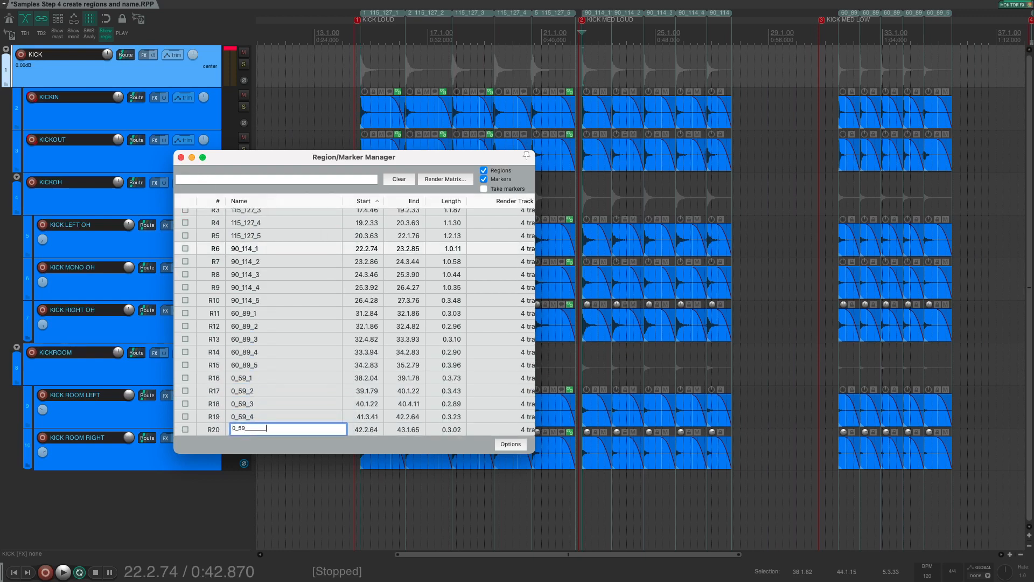
key(Return)
- Place the edit cursor at 14.1.11, open the render settings and keep Region render matrix as the source
click(342, 149)
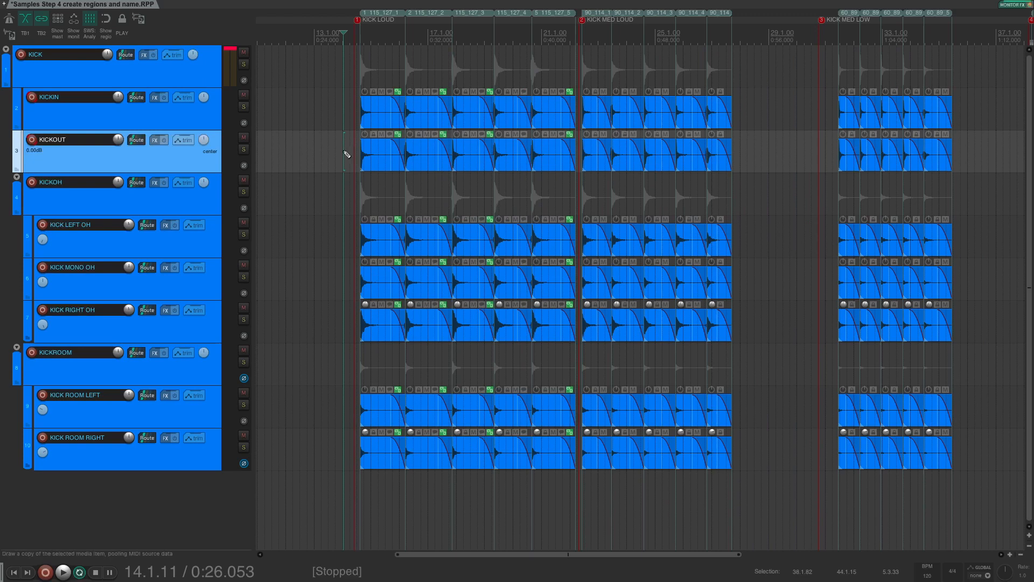
key(super+alt+r)
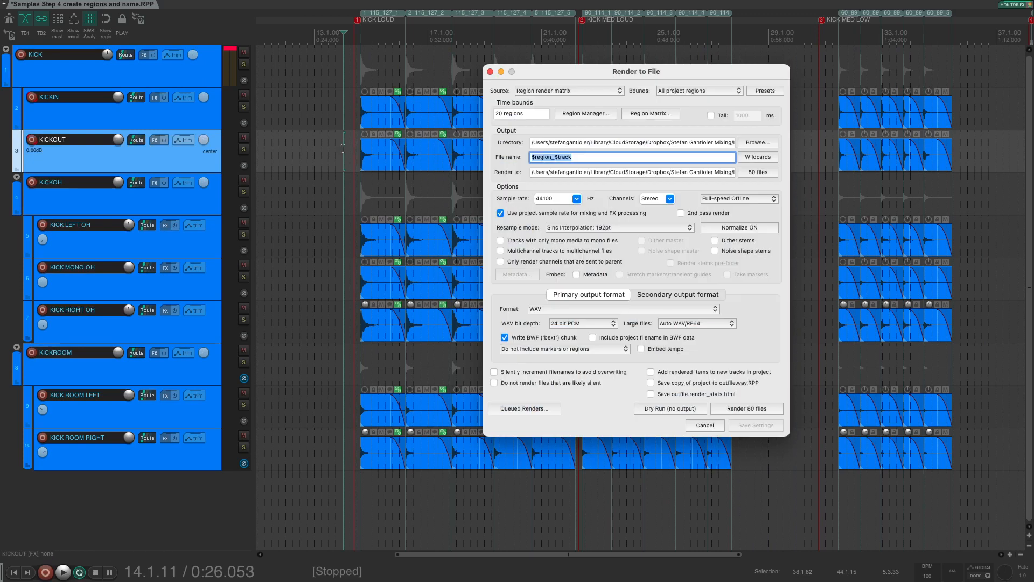
click(582, 90)
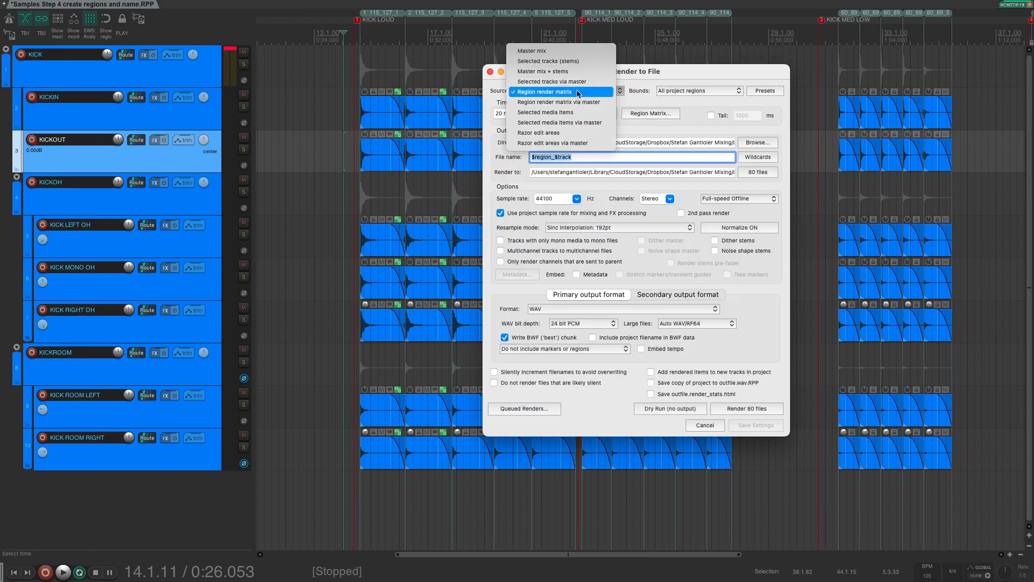
click(572, 93)
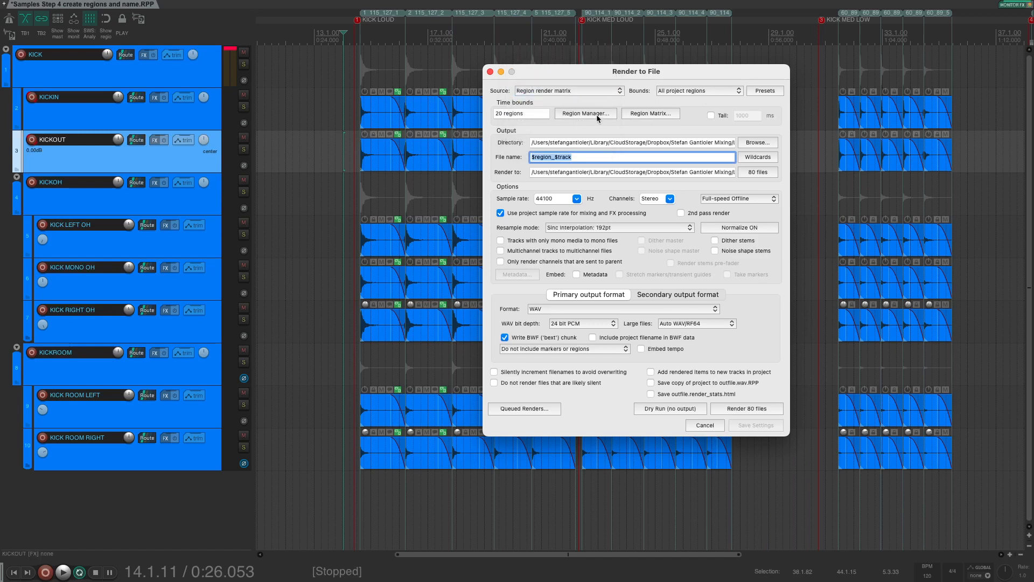
- Check the region render matrix and replace the render file name pattern with Kick_C2_
click(637, 114)
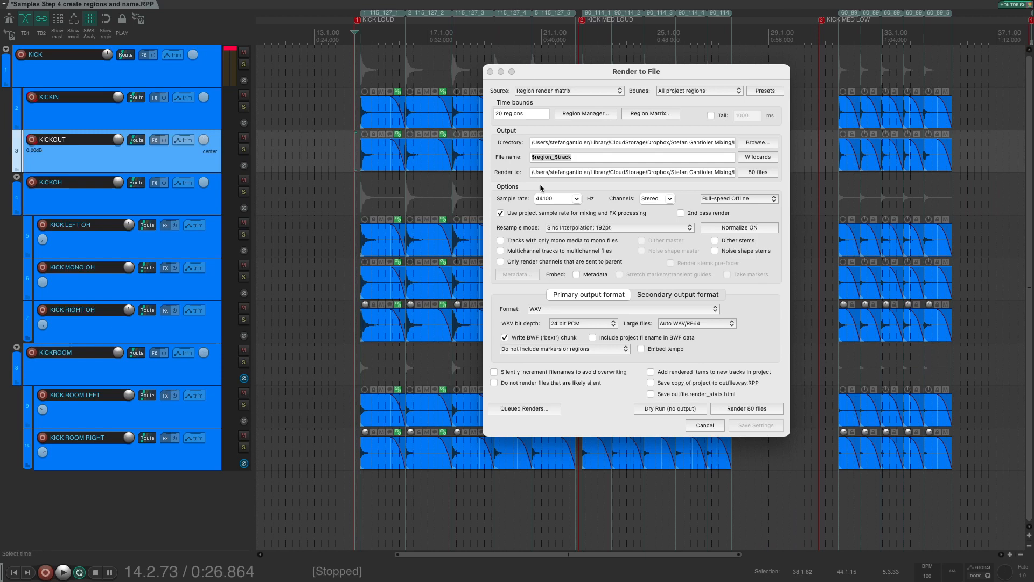
click(593, 158)
drag(592, 159, 526, 161)
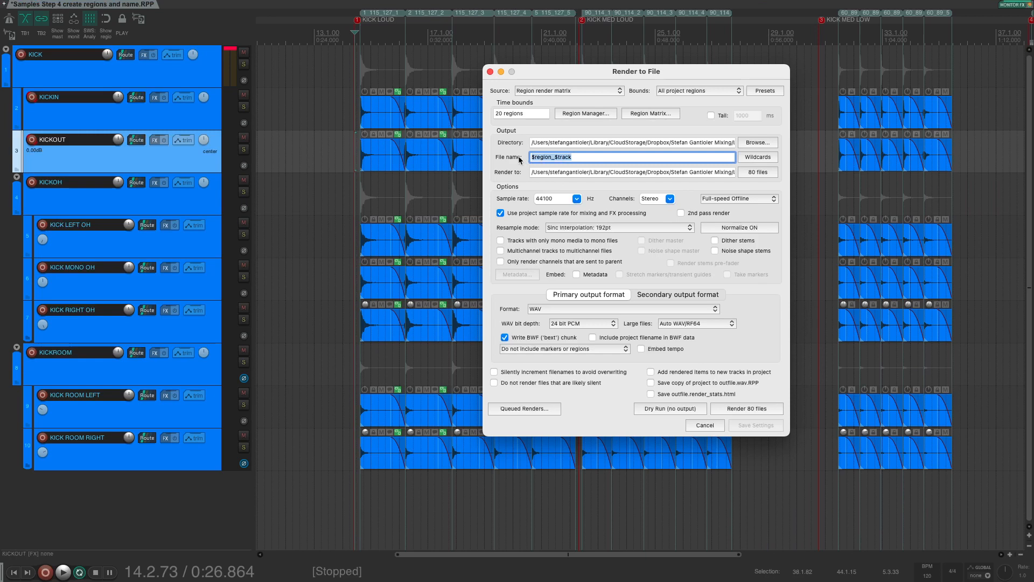
text(Kick_)
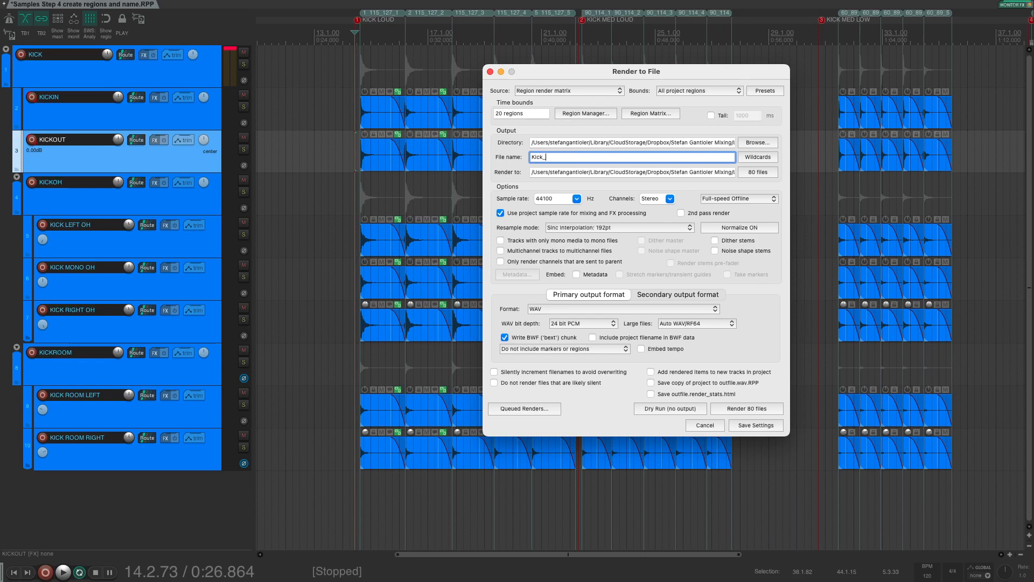
text(C2_)
- Append the $track and $region wildcards to the render file name, separated by an underscore
click(752, 158)
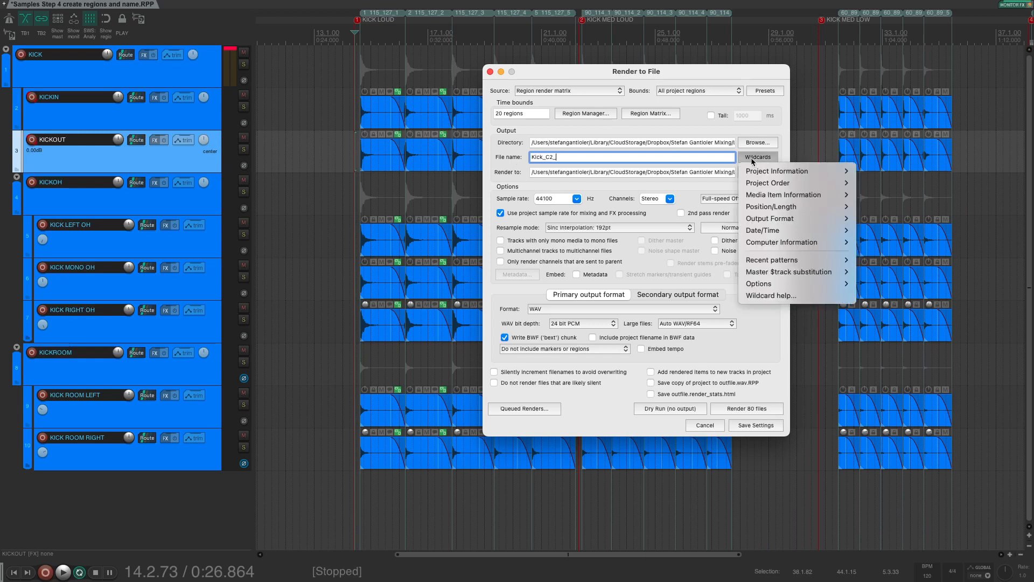
mouse_move(771, 172)
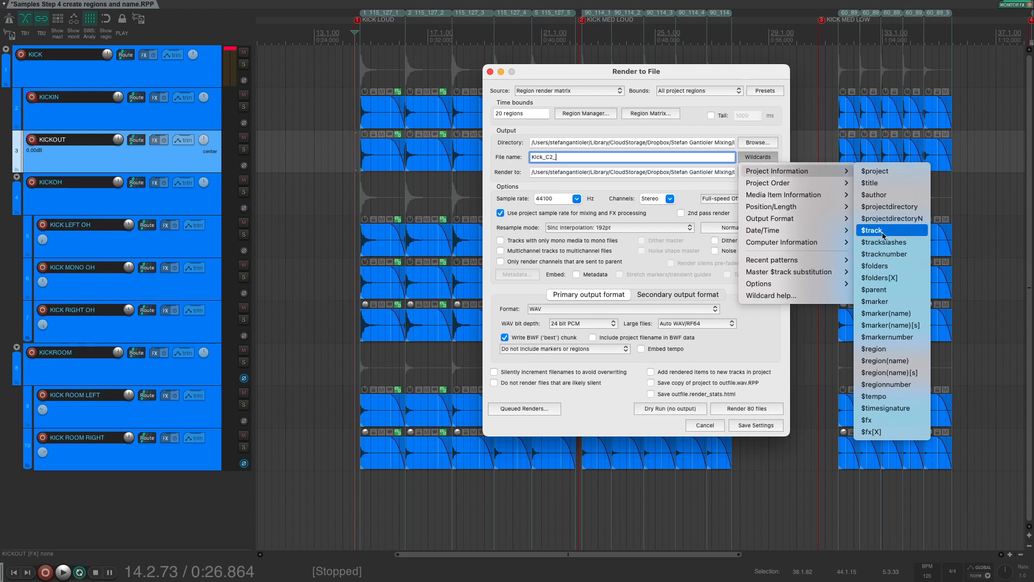
click(903, 233)
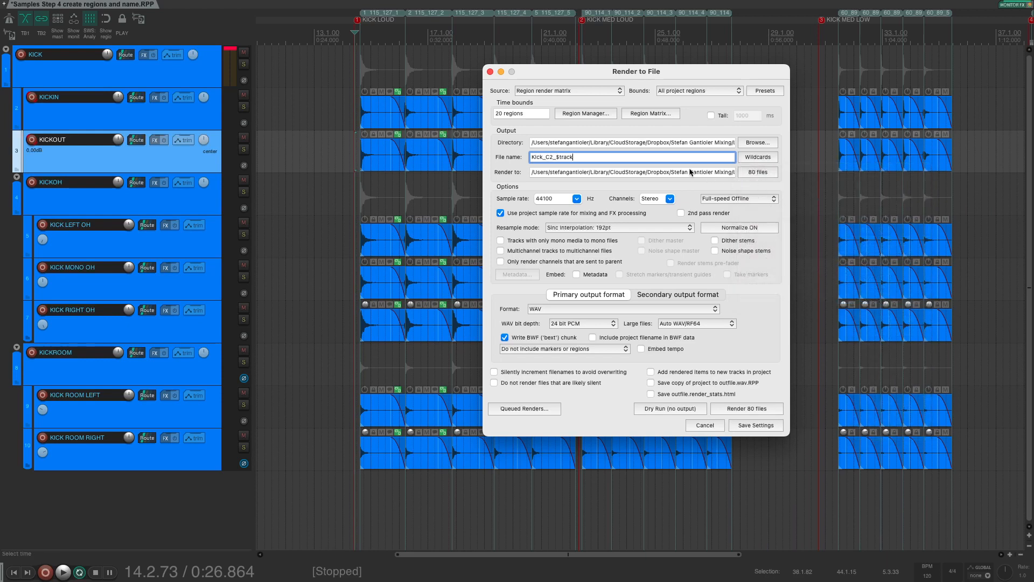
text(_)
click(756, 158)
mouse_move(769, 171)
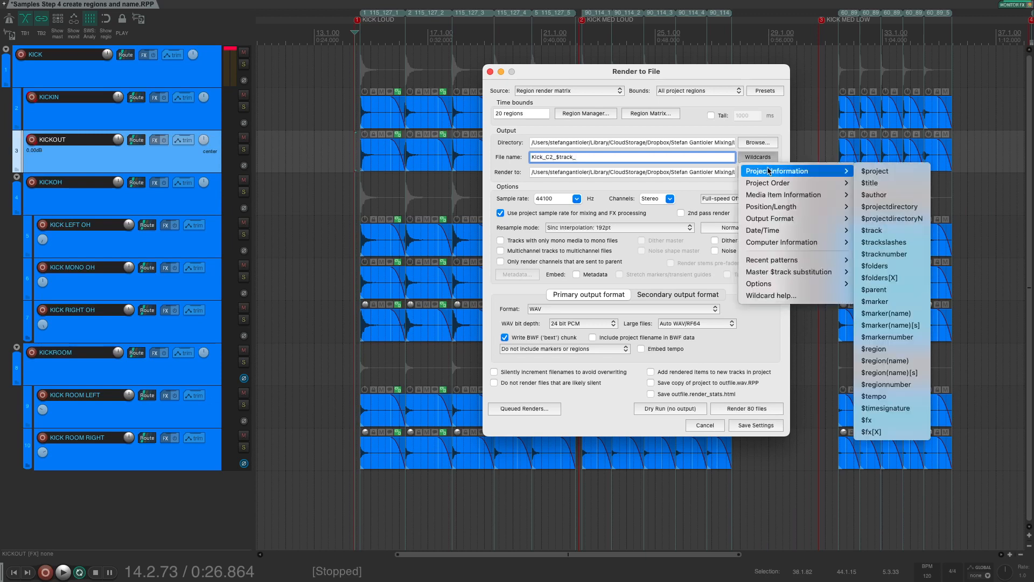
click(886, 350)
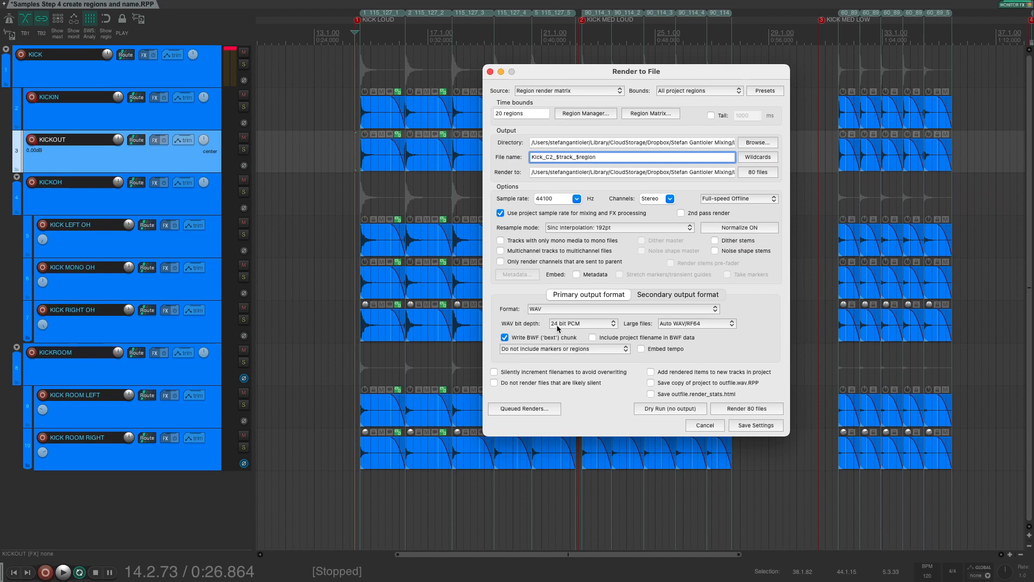
- Turn off writing the BWF ('bext') chunk and change the output directory to the Samples folder directly inside Dropbox
click(504, 338)
drag(670, 143, 811, 141)
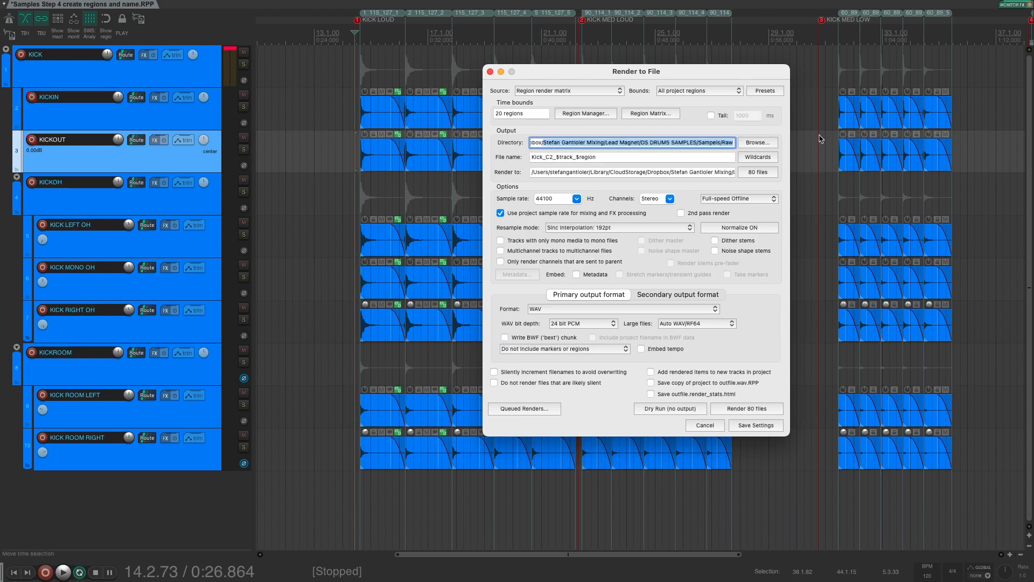
text(Samples)
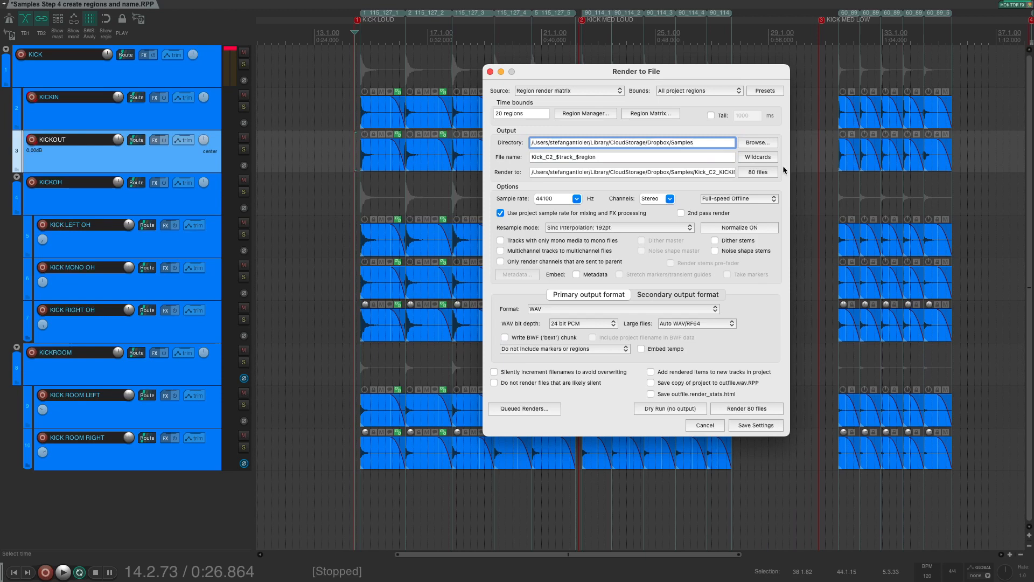
- Render all files from the region matrix and browse to the Kick_C2 files in the Samples folder in Finder
click(754, 408)
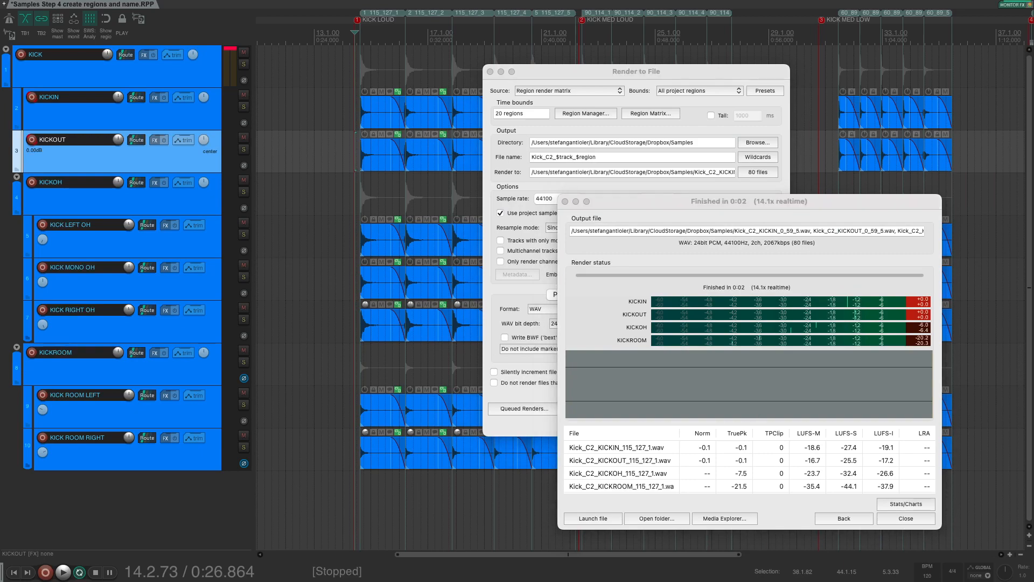
drag(456, 1, 450, 64)
scroll(467, 317, up, 10)
scroll(466, 237, down, 4)
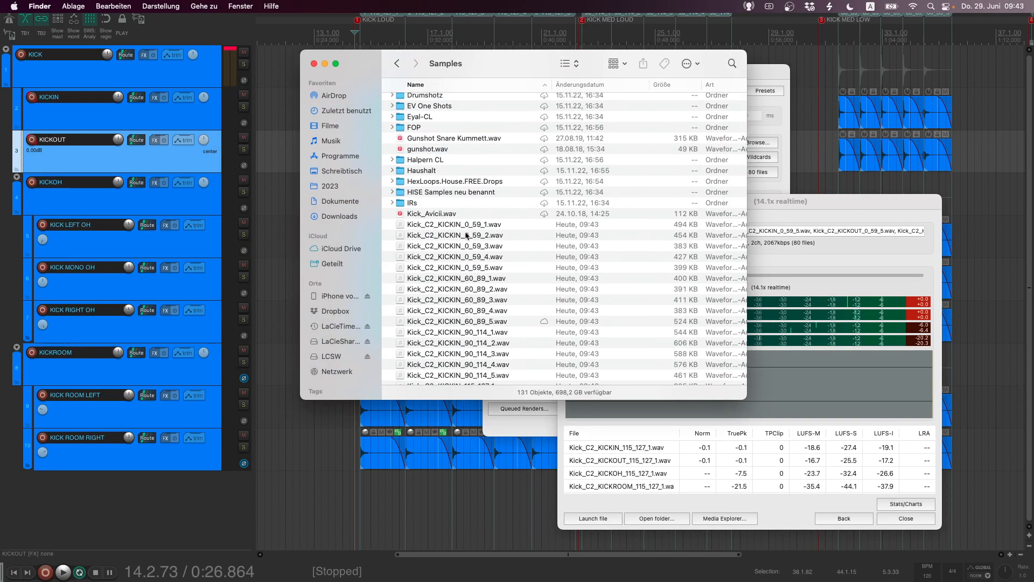
scroll(466, 235, down, 5)
- Check the names of the rendered files and audition several KICKIN samples from different velocity groups in Quick Look
click(467, 237)
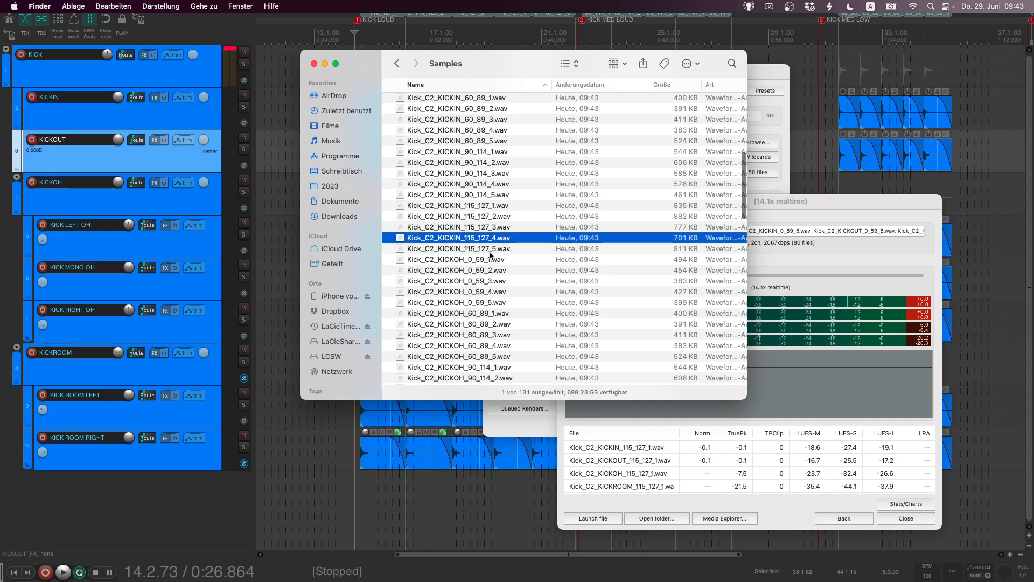
click(490, 271)
click(495, 315)
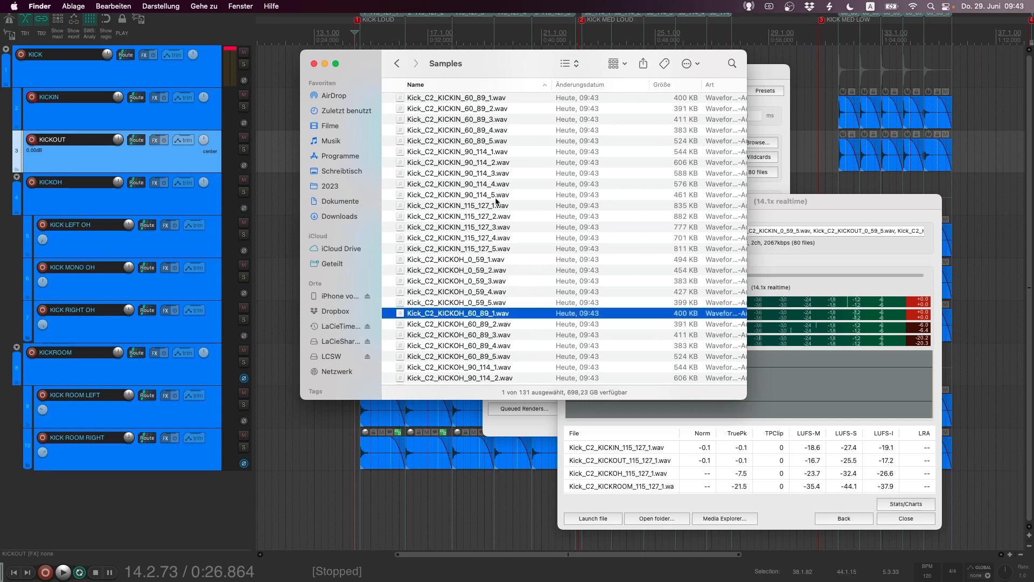
click(497, 197)
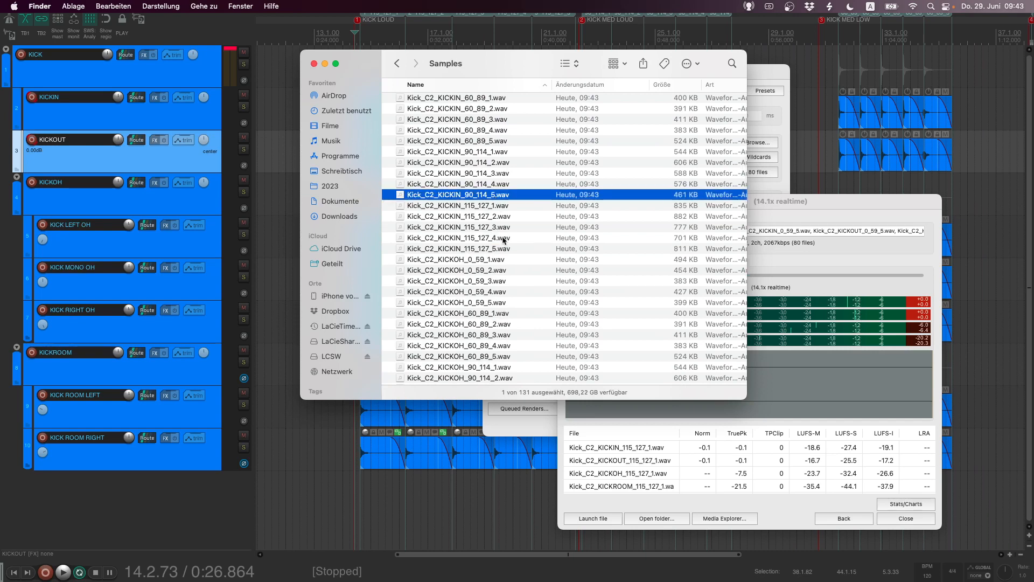
key(space)
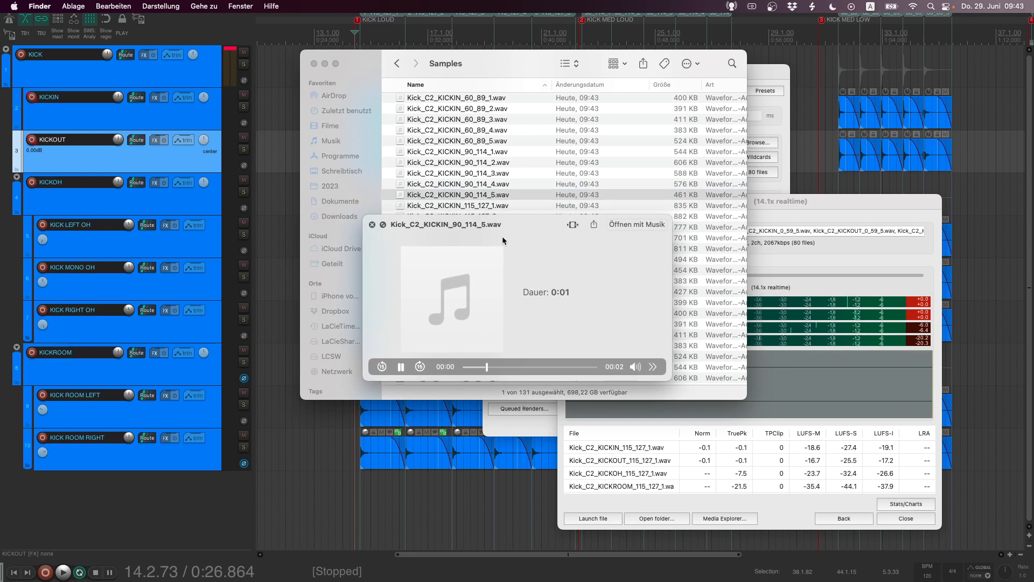
click(475, 131)
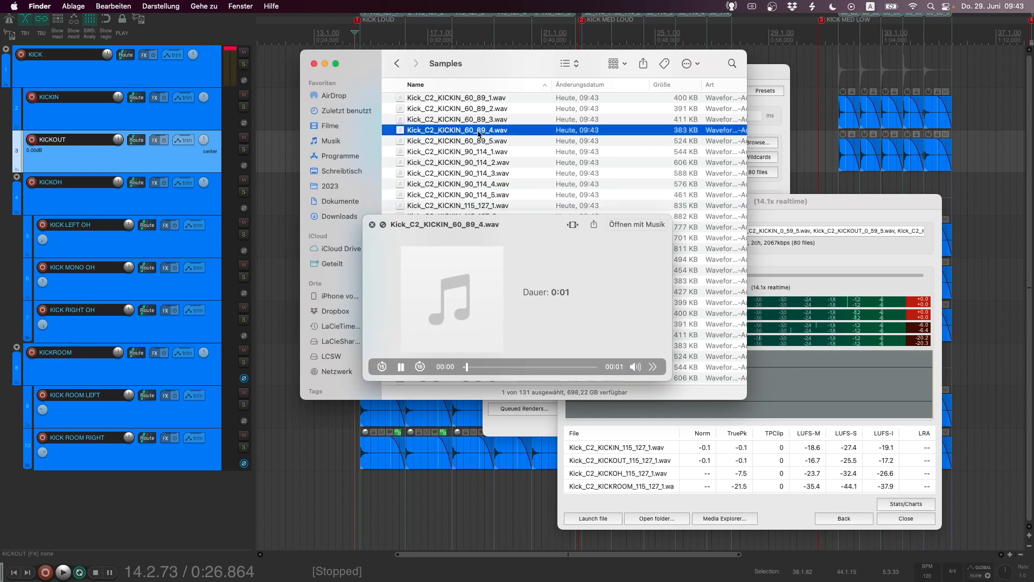
click(478, 173)
scroll(482, 195, down, 2)
scroll(482, 195, down, 5)
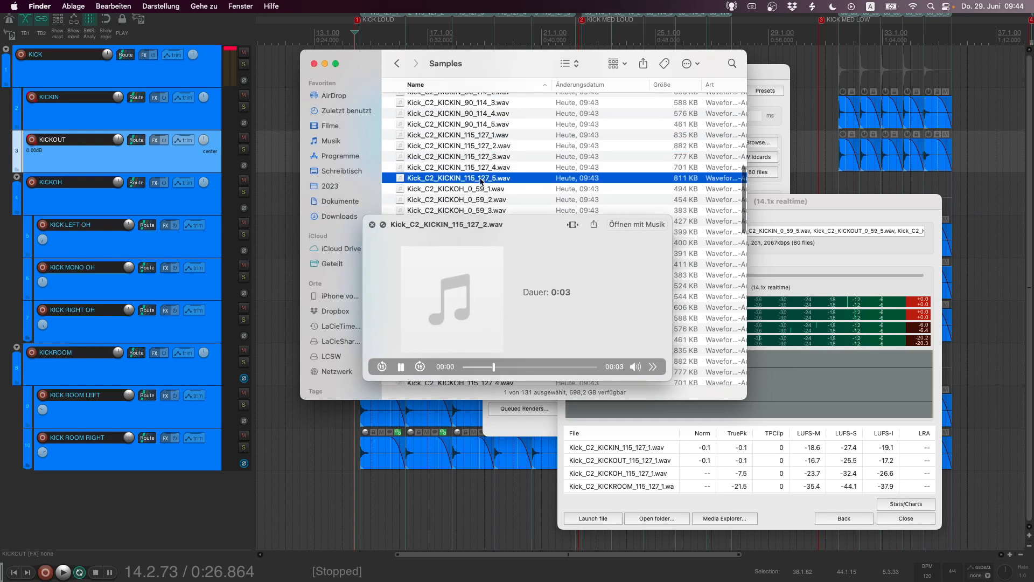
click(478, 164)
- Audition rendered KICKOH samples from different velocity groups, ending on Kick_C2_KICKOH_115_127_2.wav, and close the preview
scroll(478, 169, down, 3)
click(479, 170)
scroll(479, 171, down, 4)
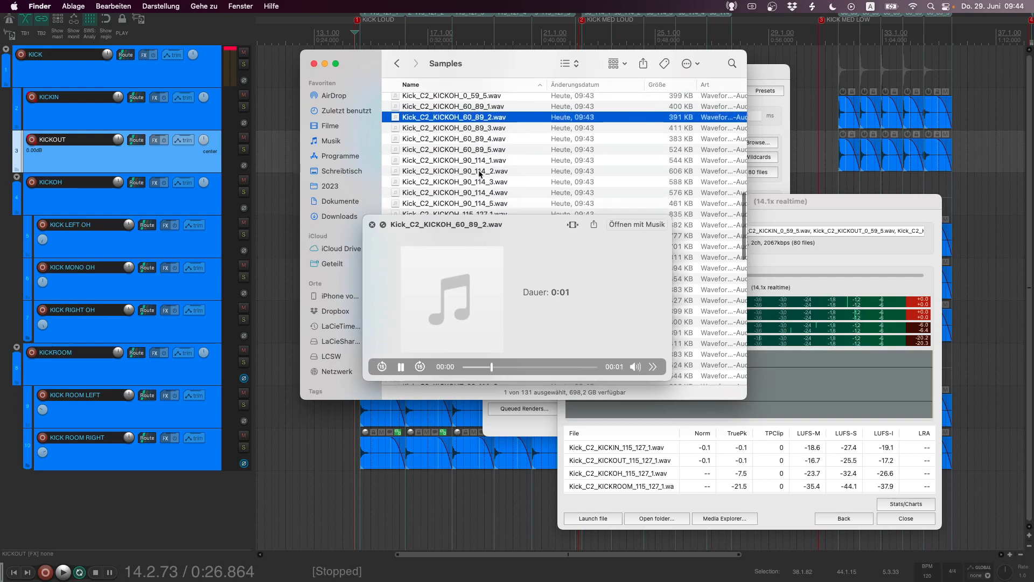
click(479, 171)
scroll(479, 171, down, 4)
click(479, 171)
key(space)
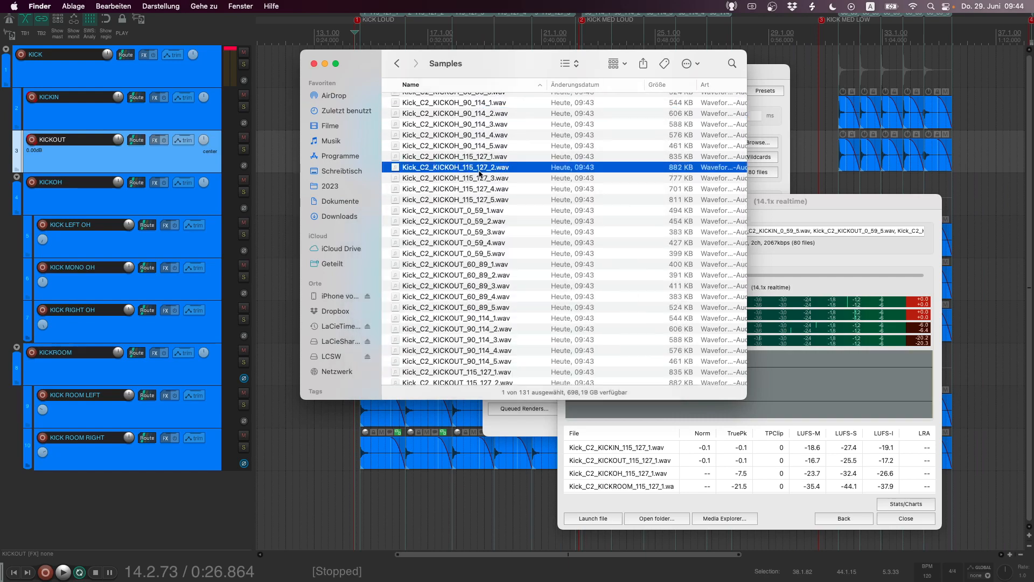